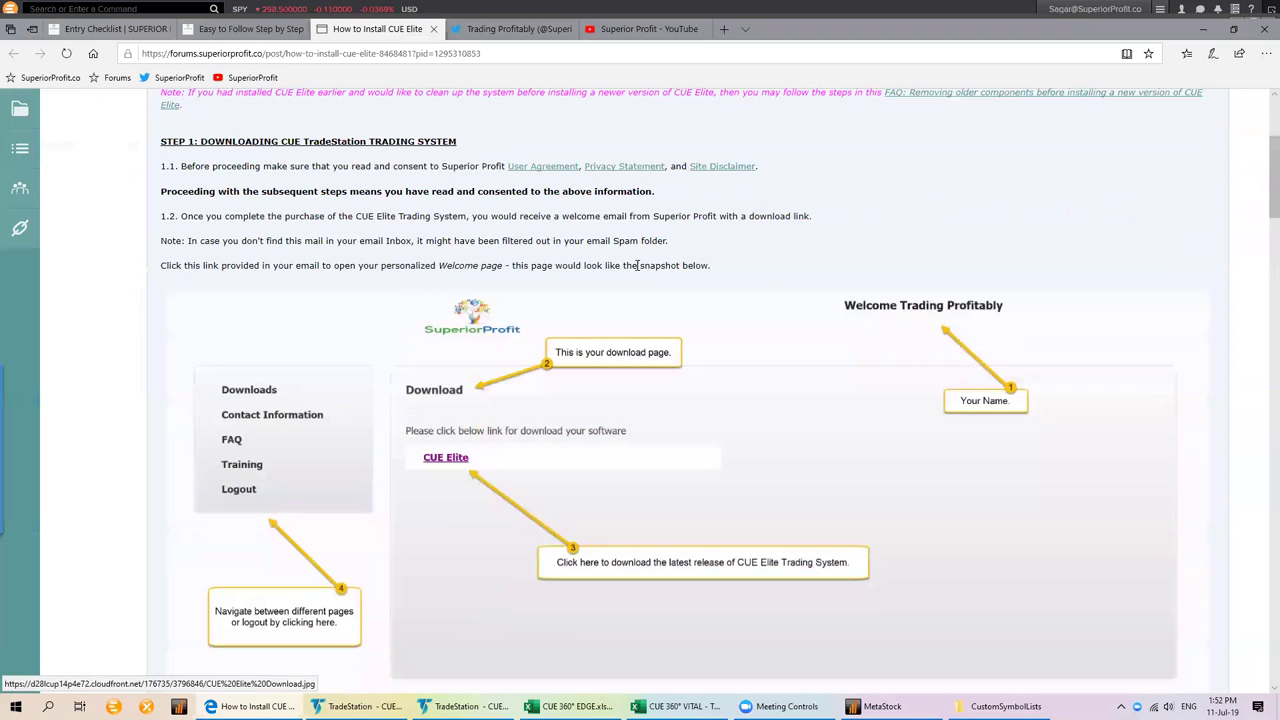
Highlight the consent sentence in step 1.1, then clear the highlight
scroll(643, 268, "up", 1)
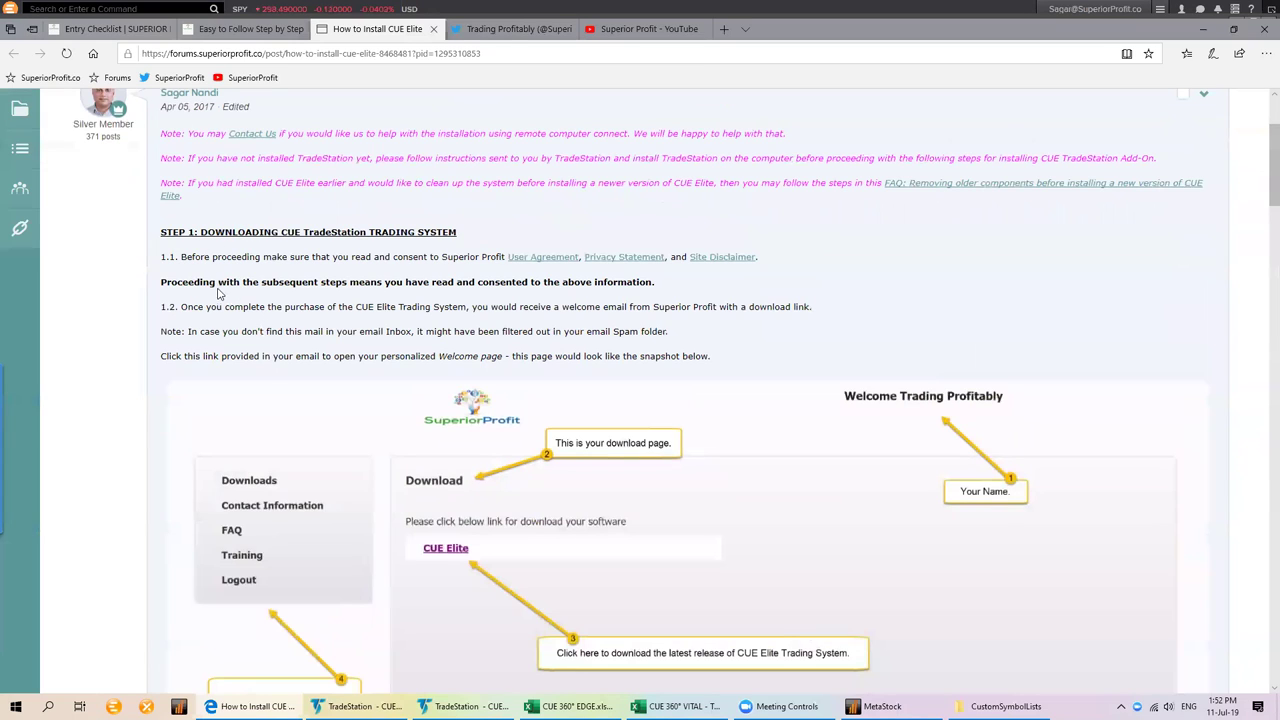
left_click_drag(366, 257, 789, 267)
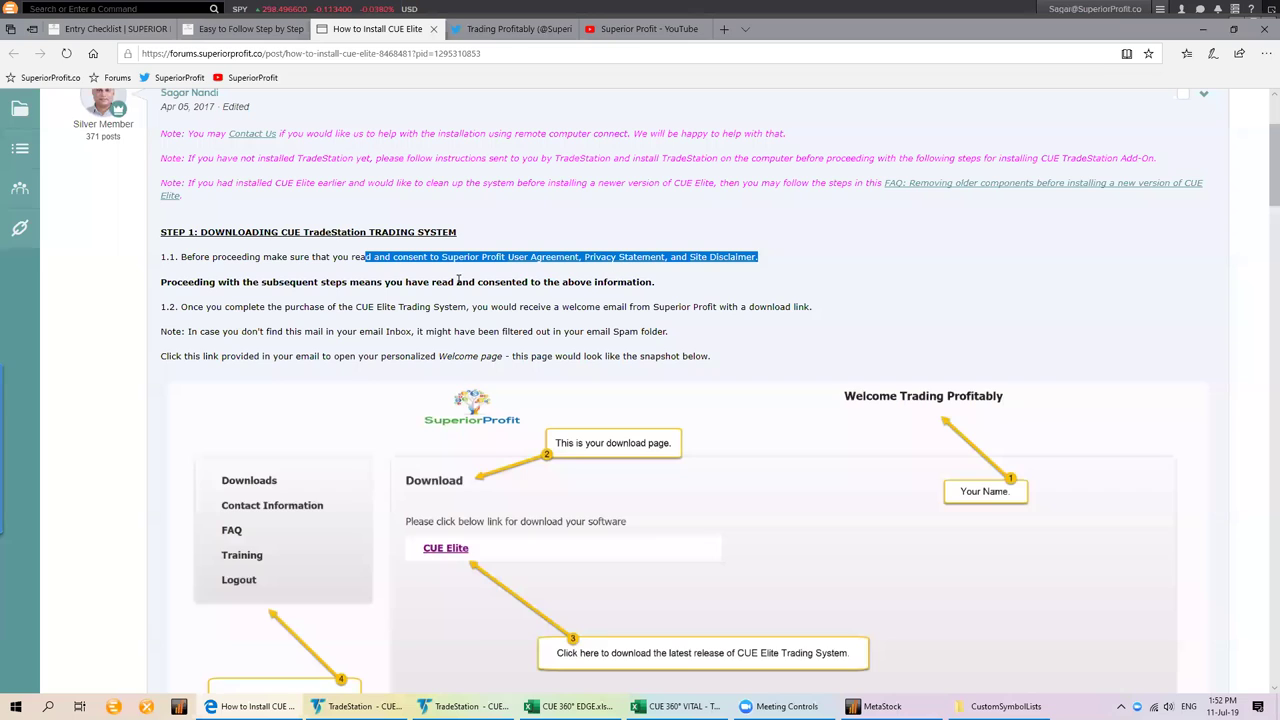
left_click(350, 266)
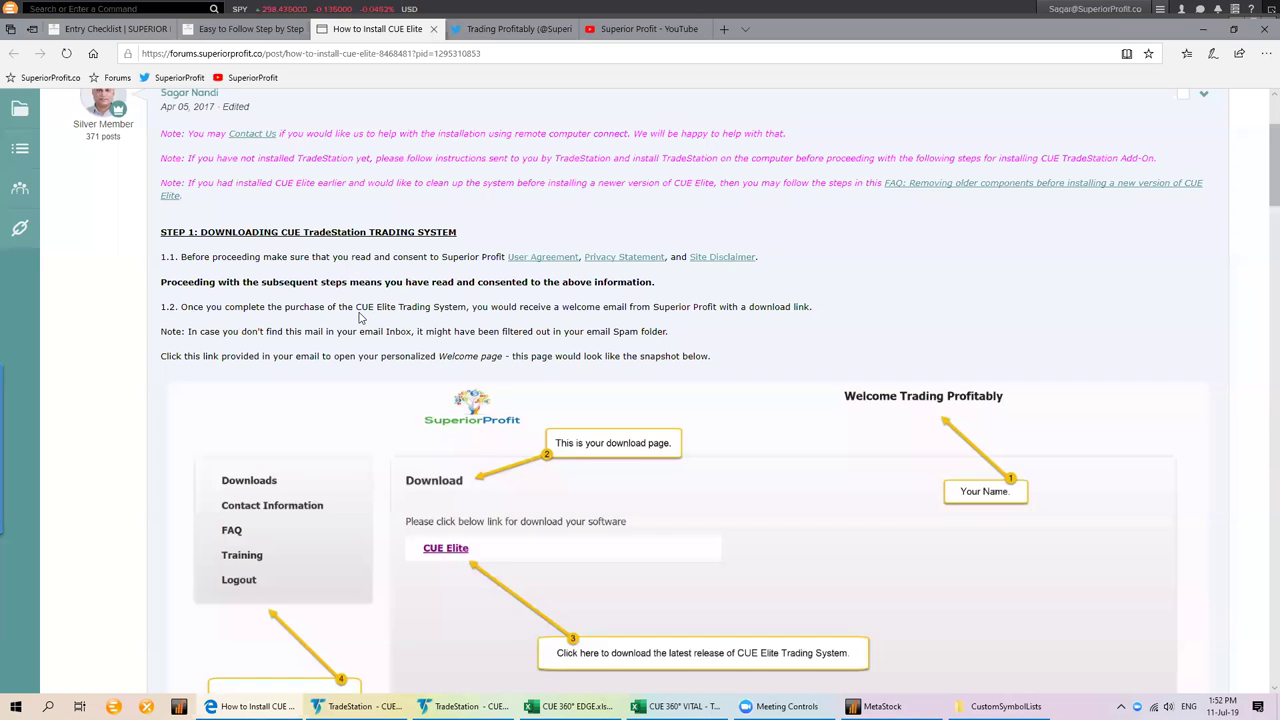
scroll(352, 318, "down", 1)
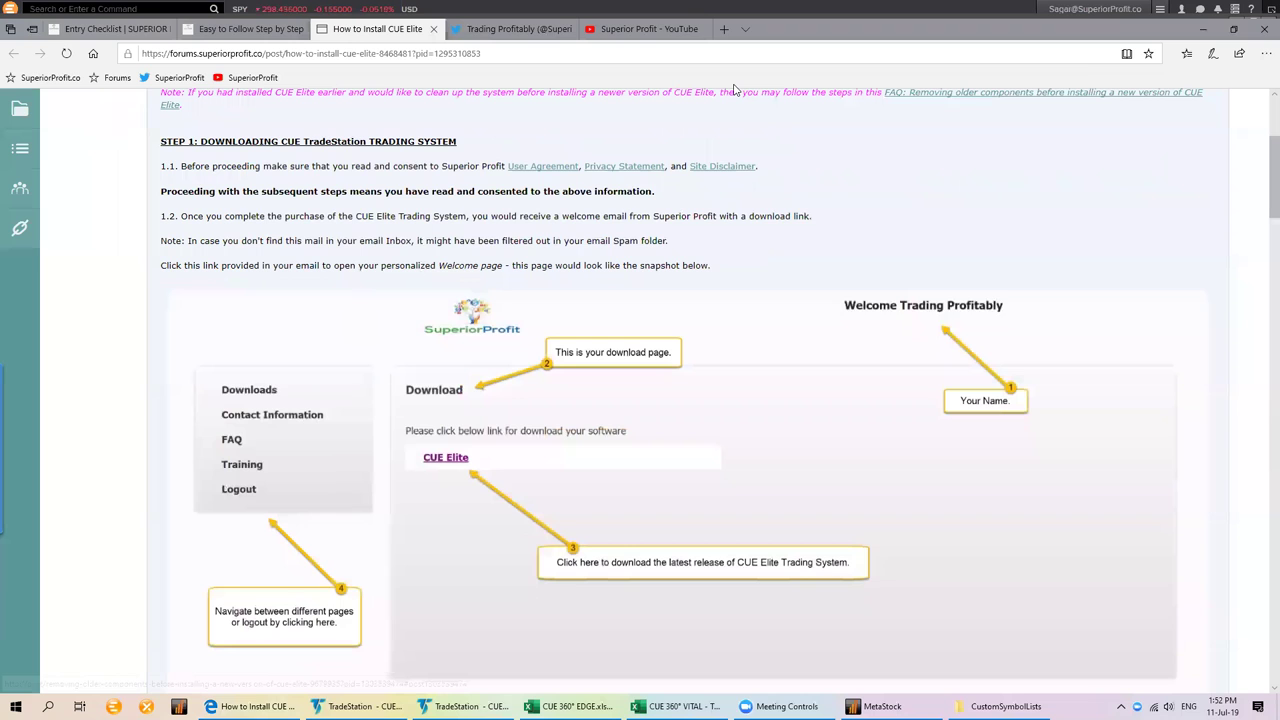
Open the Entry Checklist's LOGIN page in a new tab
left_click(110, 28)
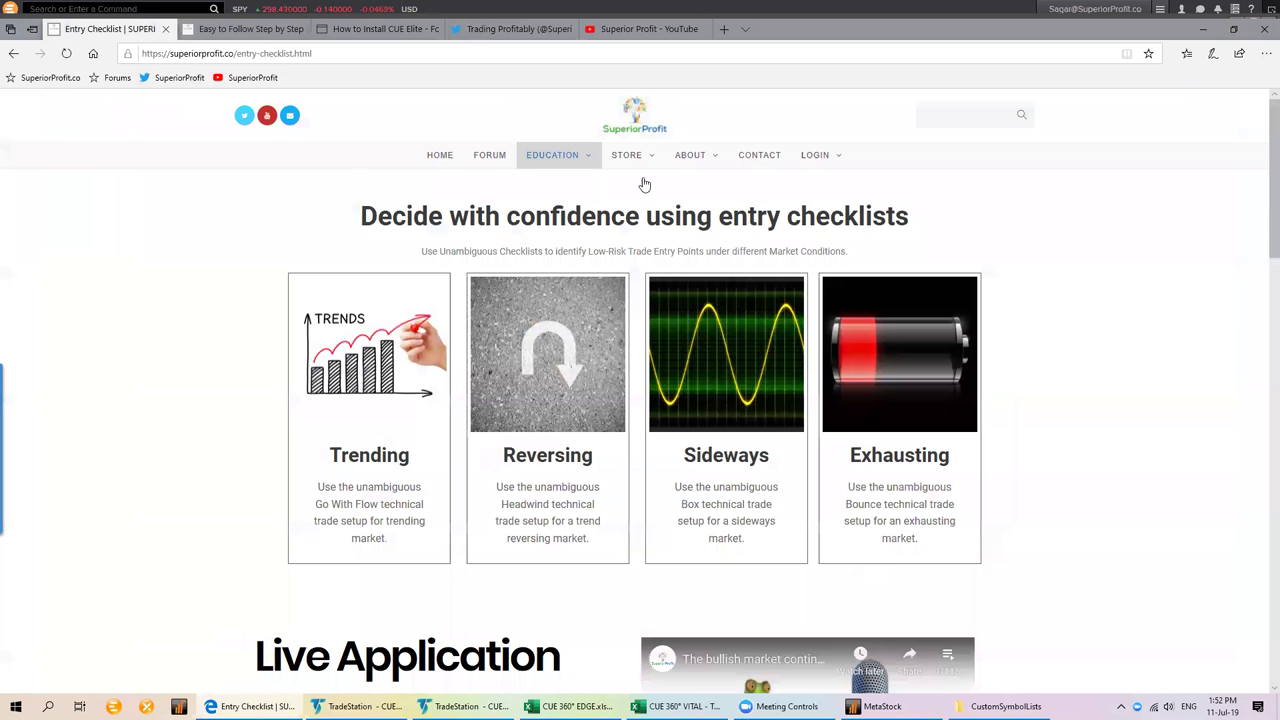
mouse_move(814, 160)
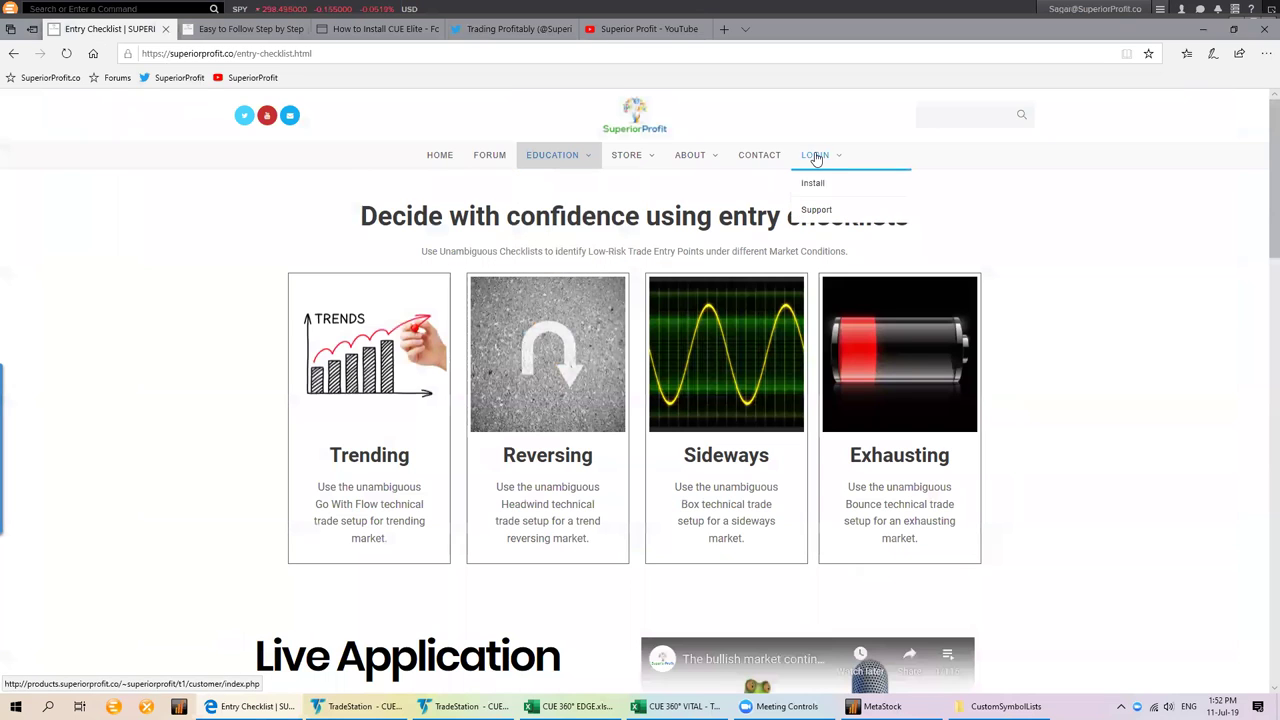
left_click(812, 157)
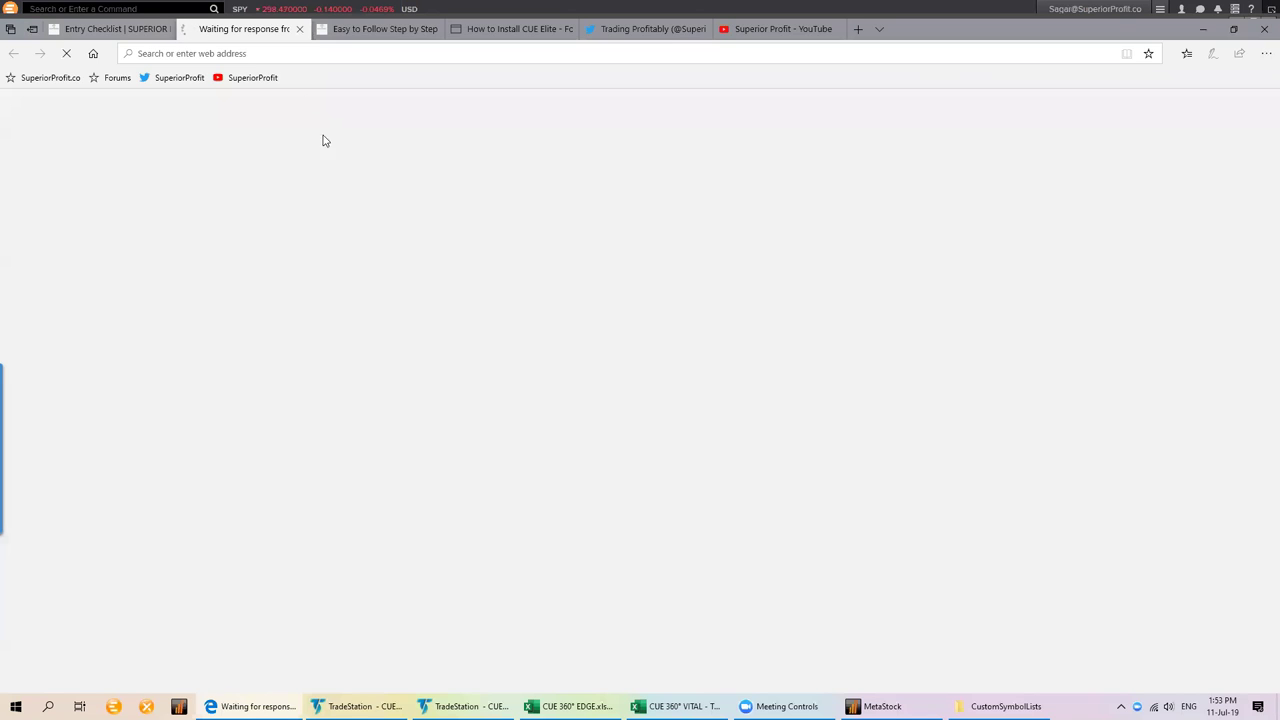
Replace the tab's address with the pasted products.superiorprofit.co login URL and load it
left_click(278, 53)
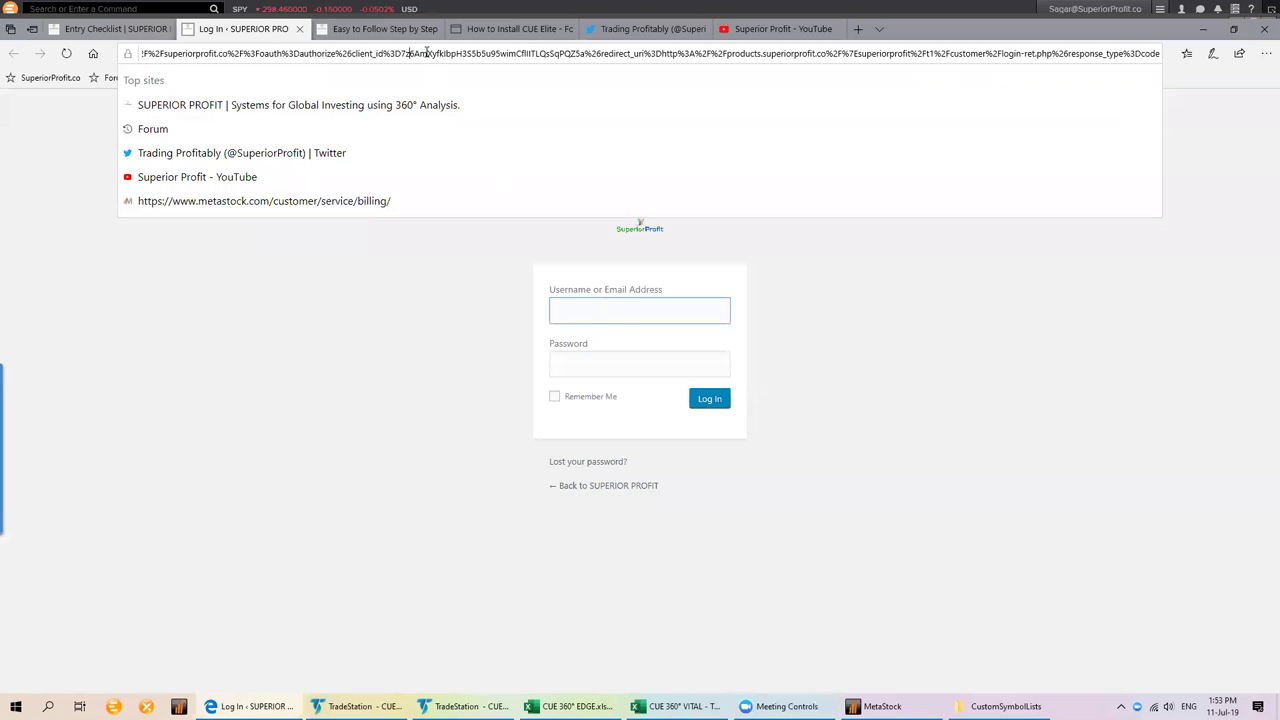
left_click(434, 53)
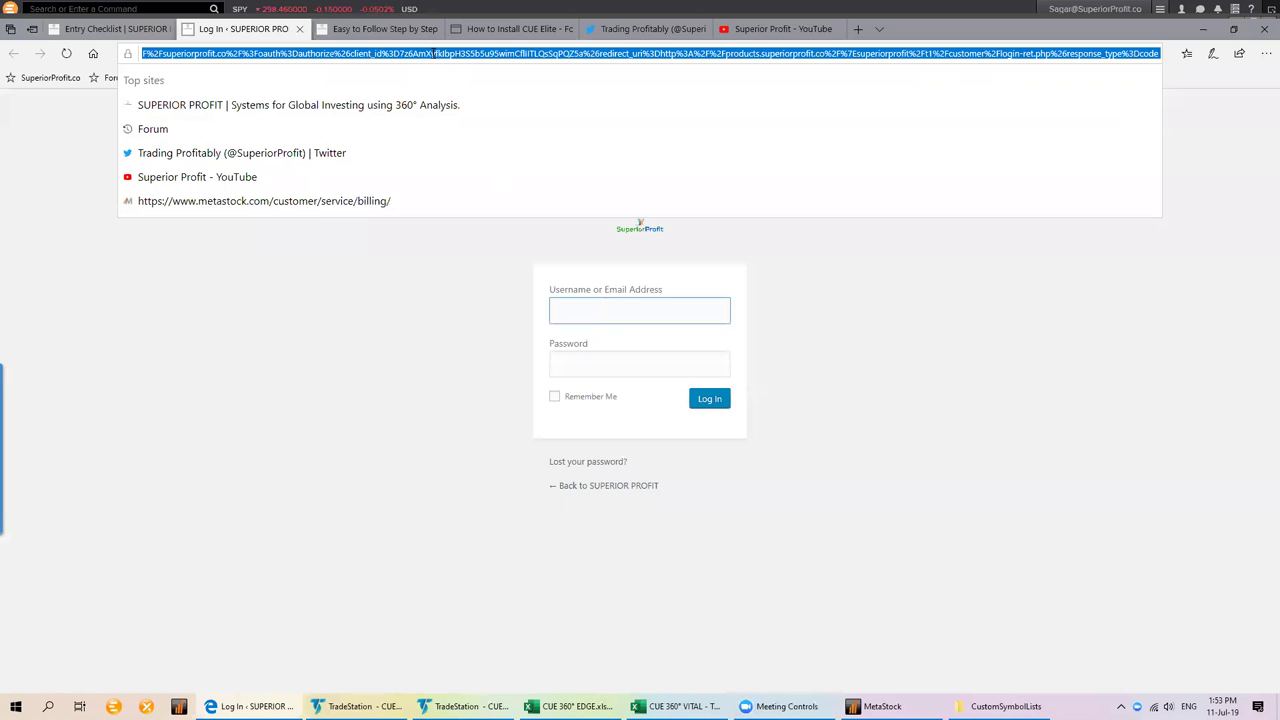
left_click(434, 53)
key("Return")
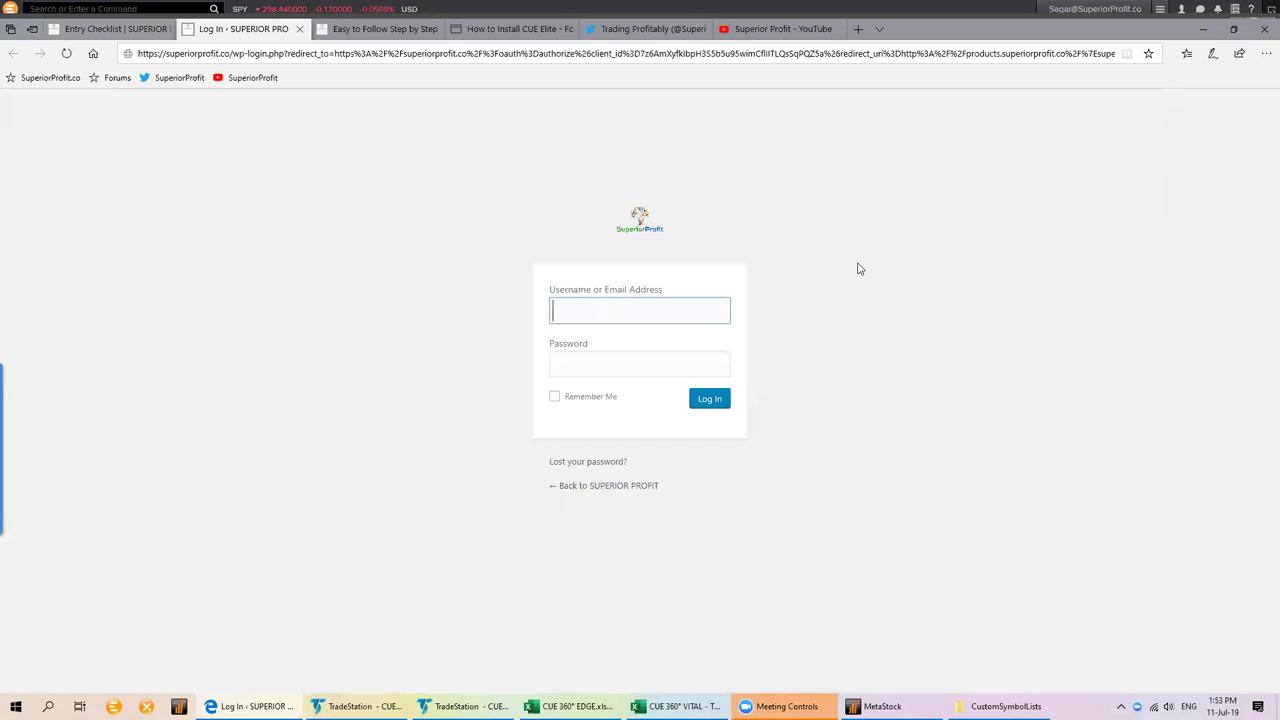
left_click(403, 54)
key("Return")
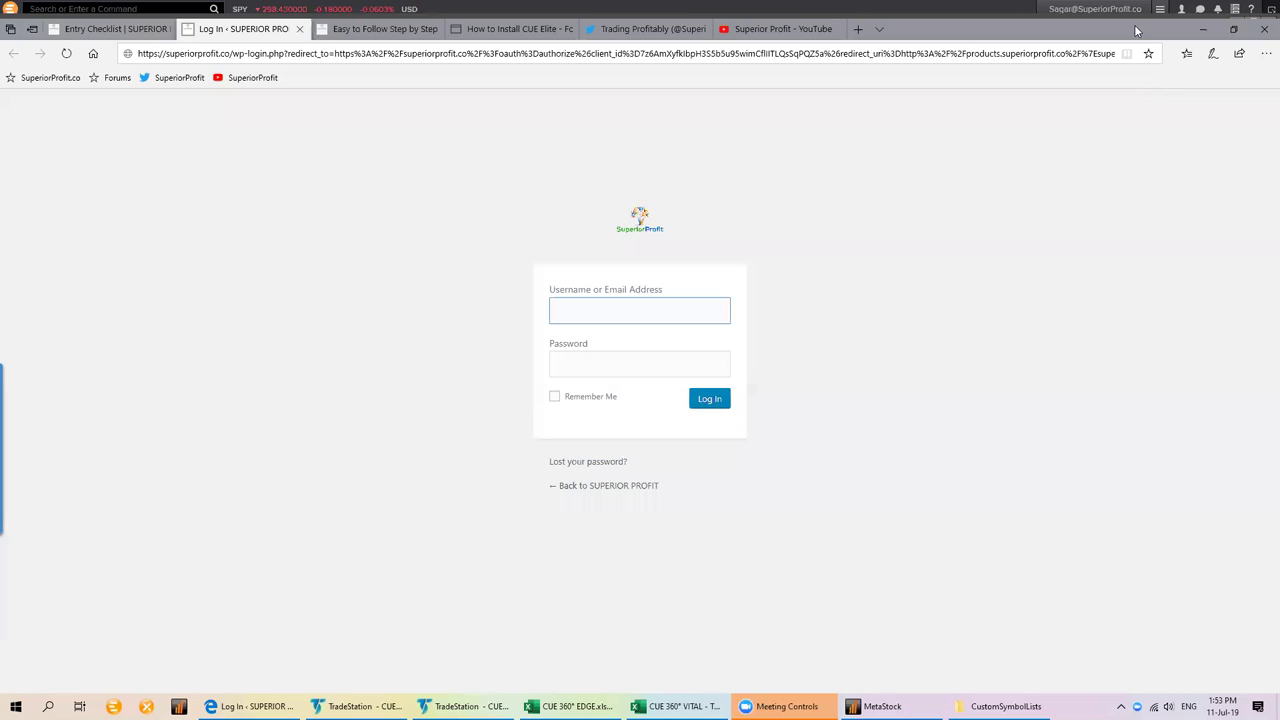
left_click(471, 53)
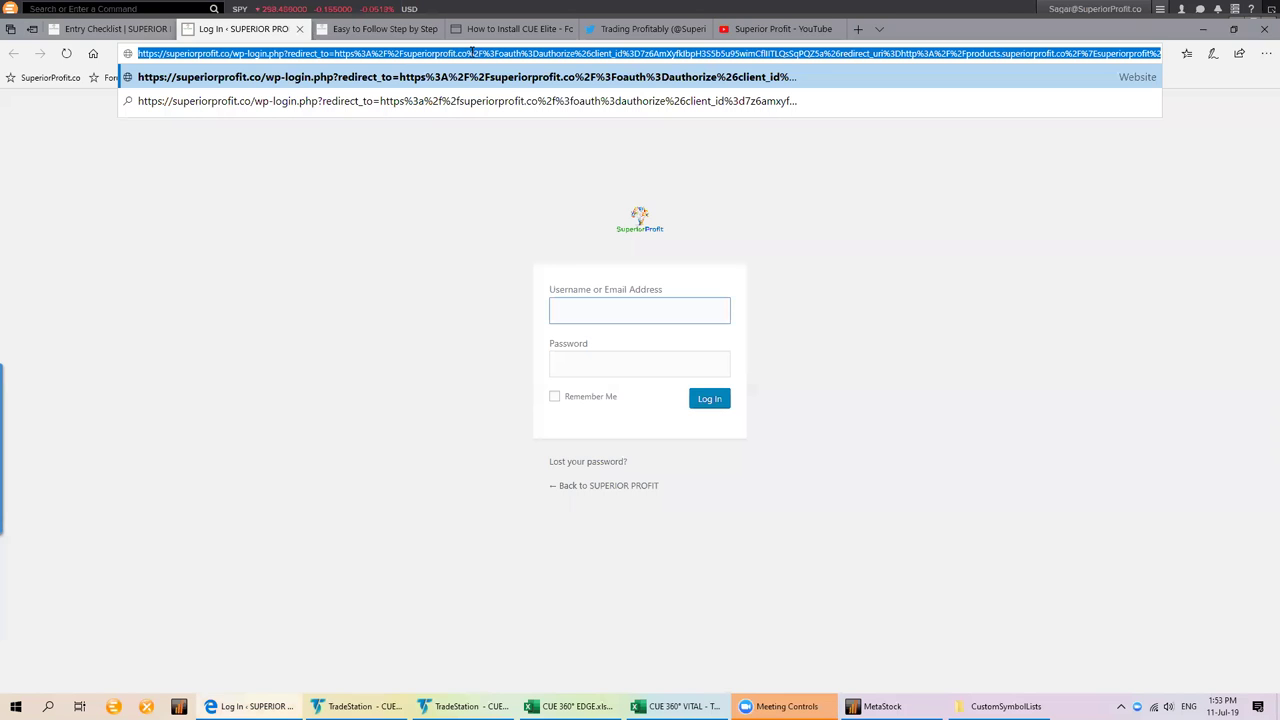
key("Return")
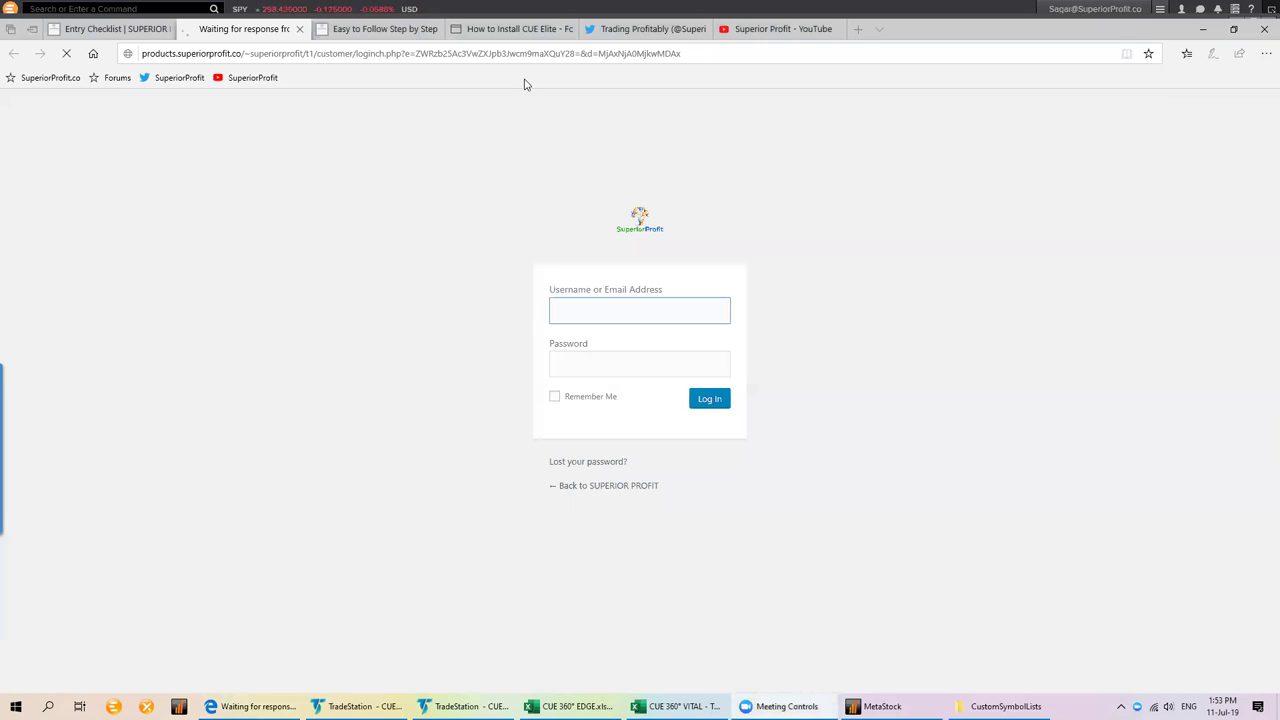
Scroll the How to Install CUE Elite guide down to Step 2's Contact Information screenshot
left_click(355, 30)
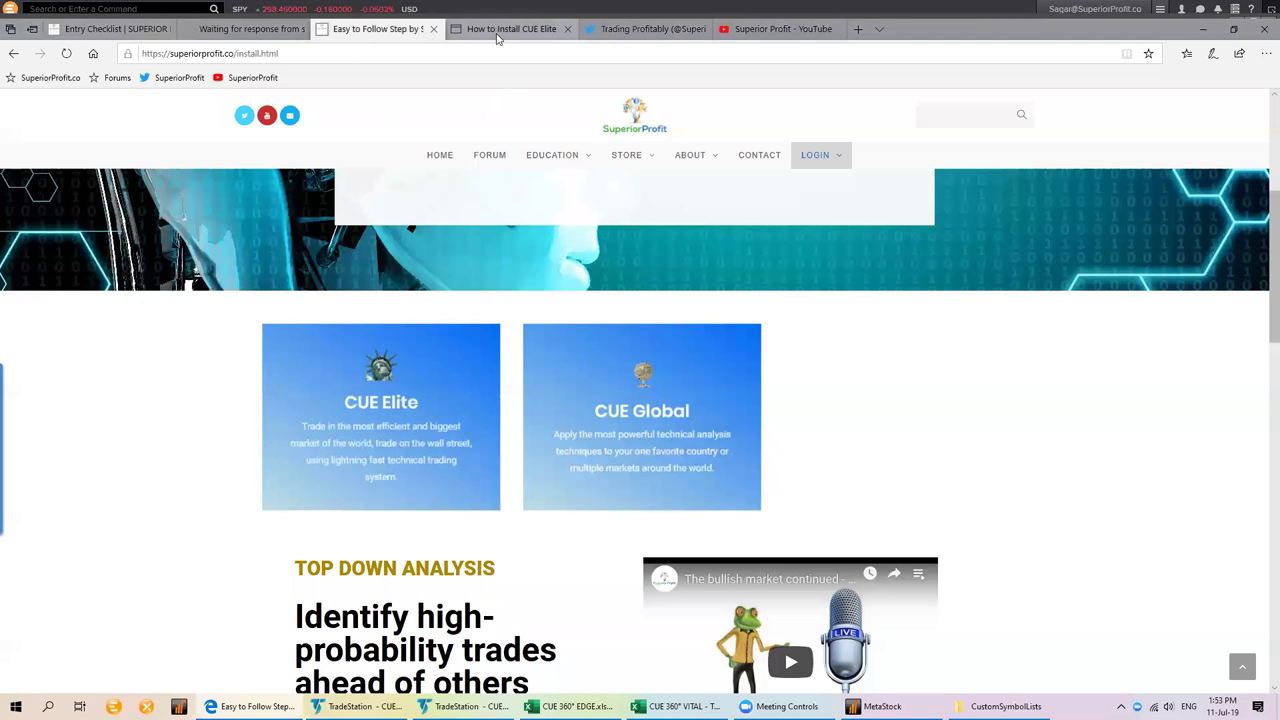
left_click(498, 32)
scroll(565, 330, "down", 1)
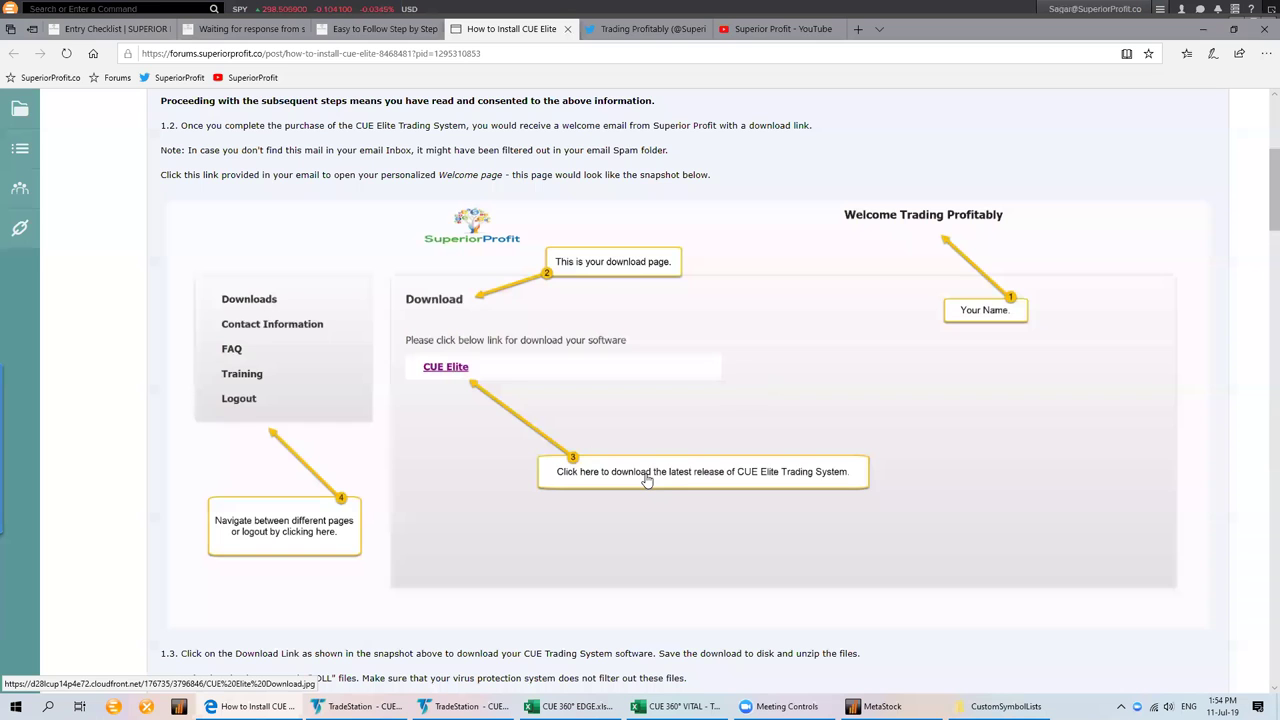
scroll(646, 481, "down", 5)
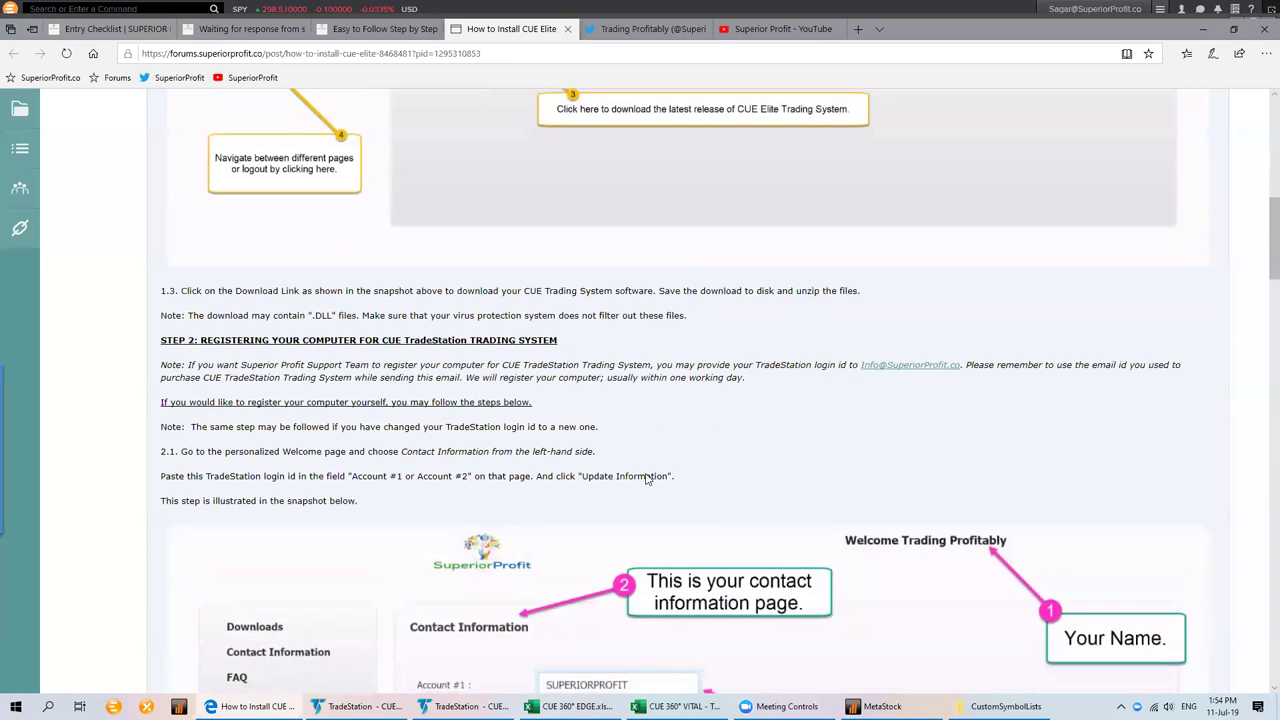
scroll(448, 484, "down", 1)
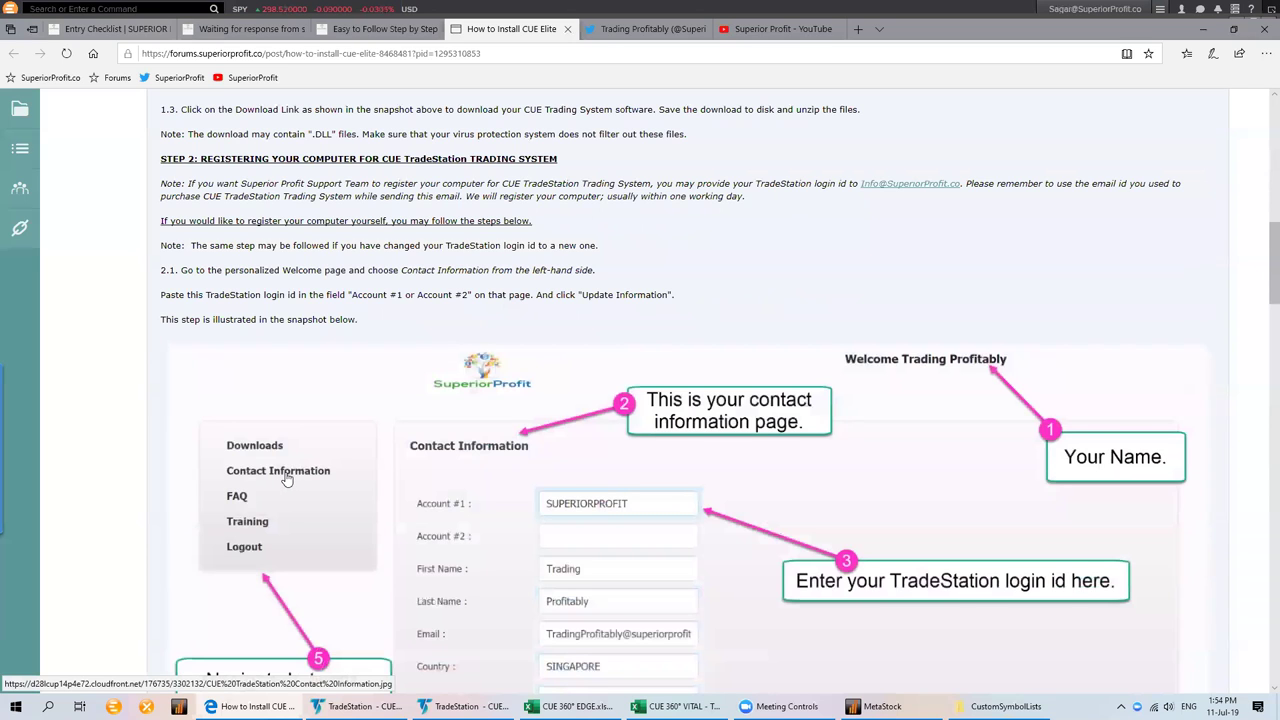
scroll(523, 428, "down", 2)
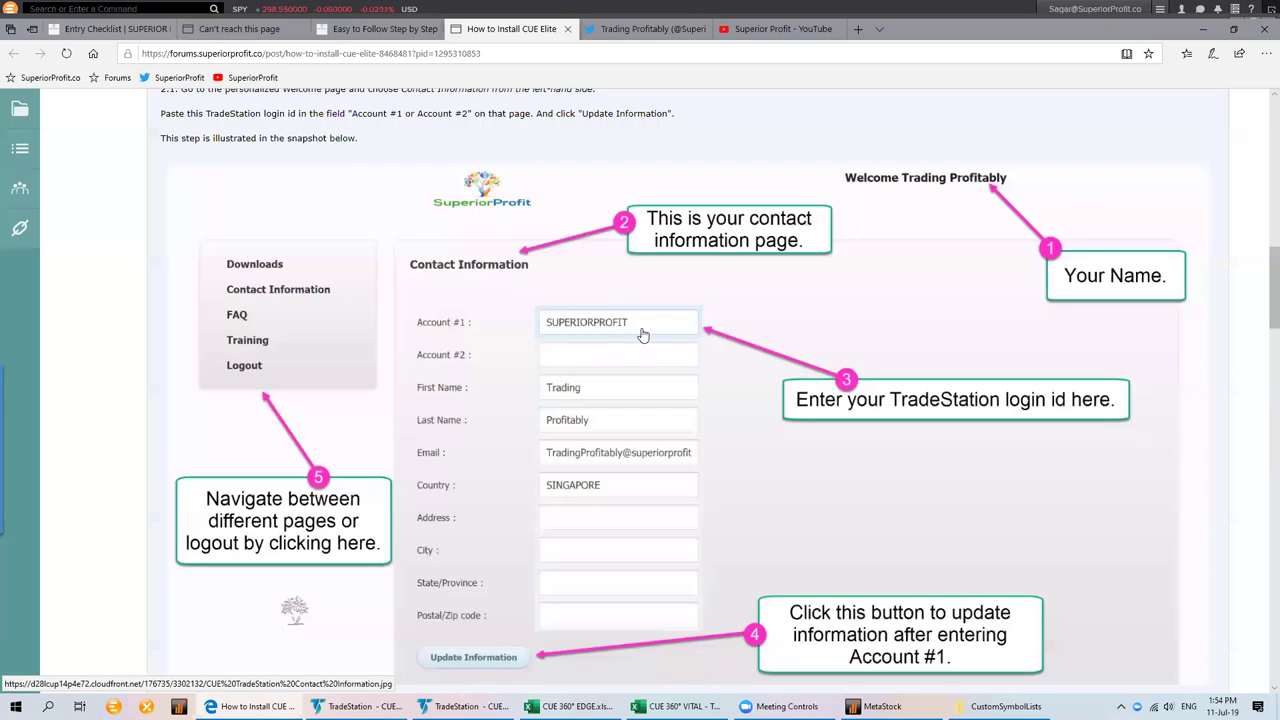
Close the unreachable login tab and load the pasted products login address instead
left_click(237, 28)
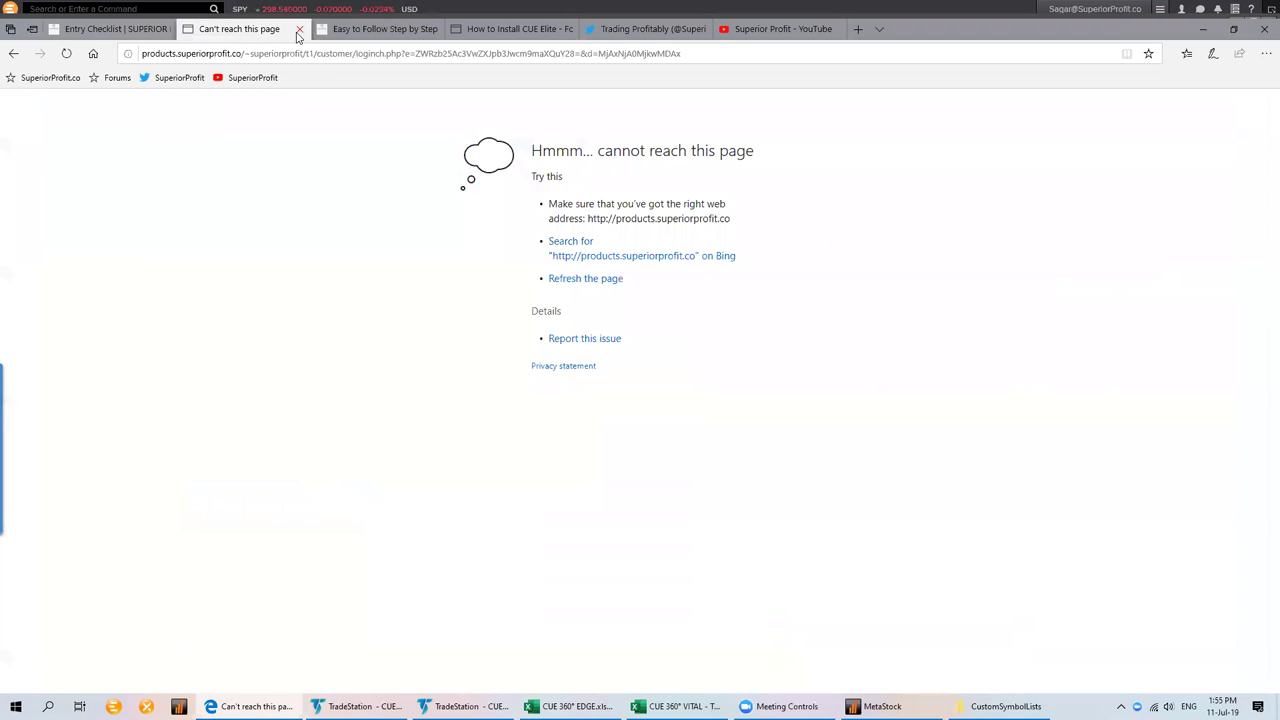
left_click(297, 32)
left_click(217, 53)
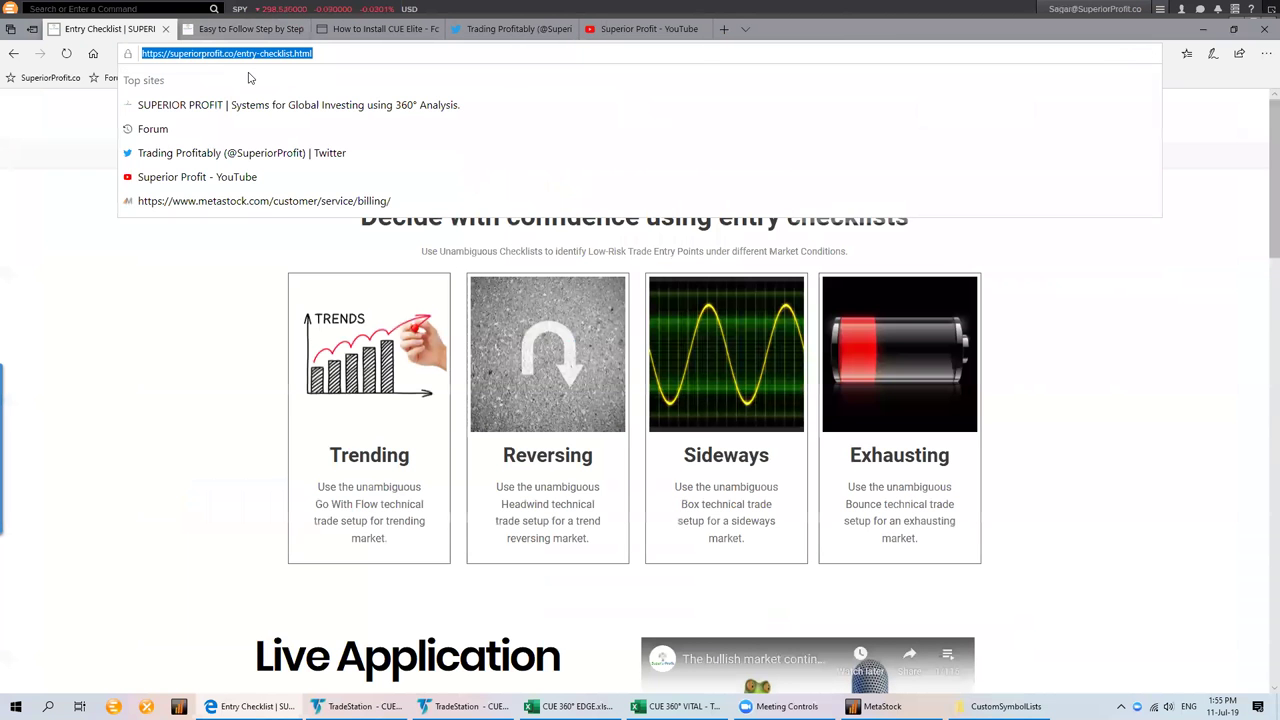
key("Return")
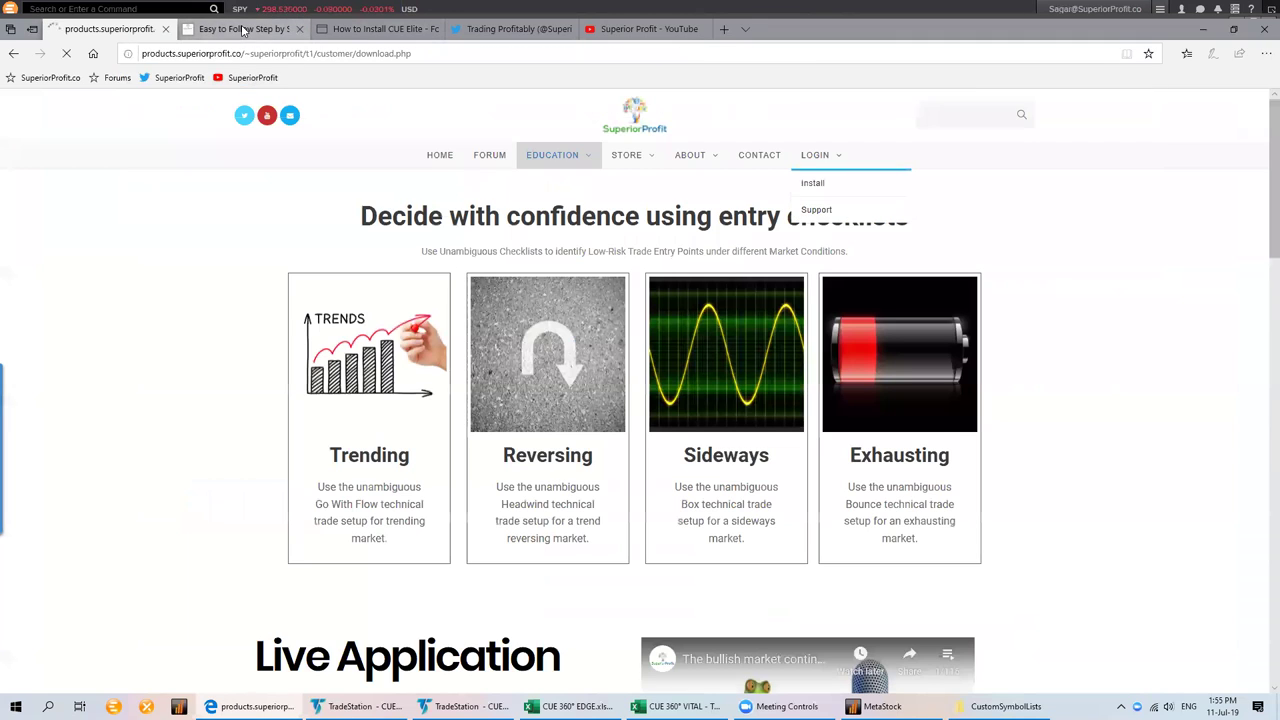
Scroll the install guide to STEP 3, then show the Downloads folder in File Explorer
left_click(378, 30)
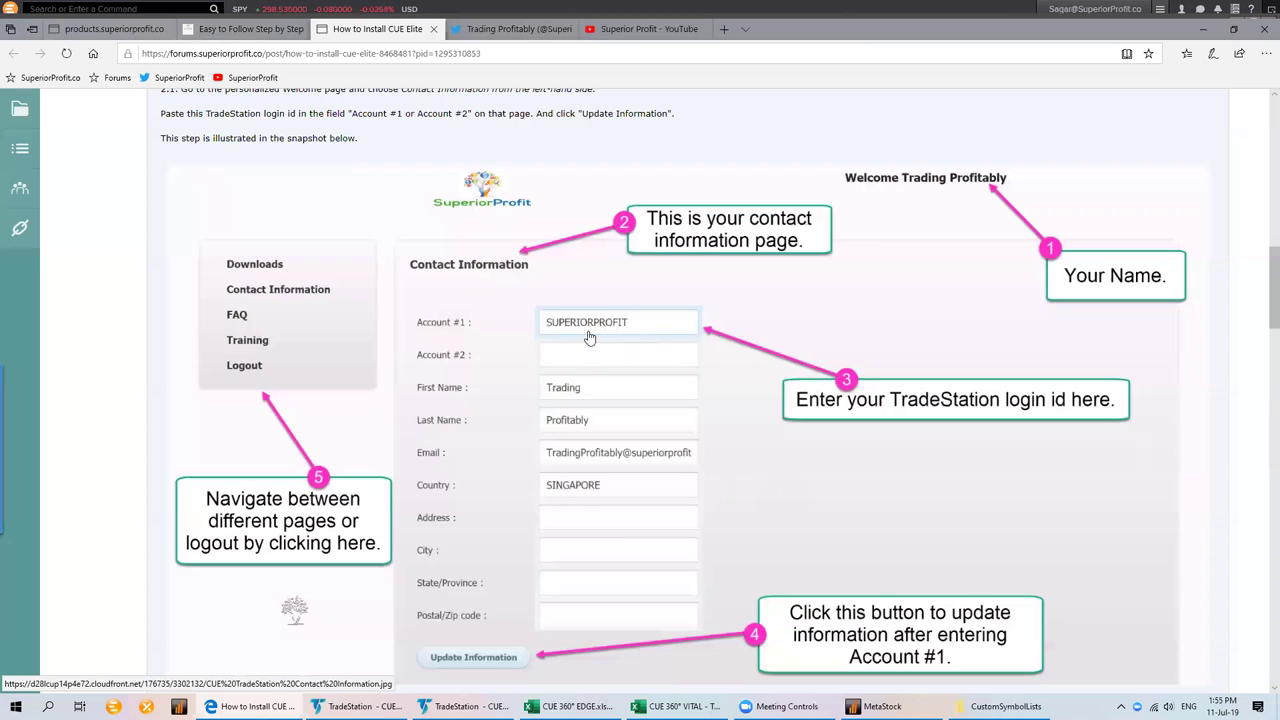
scroll(614, 336, "down", 1)
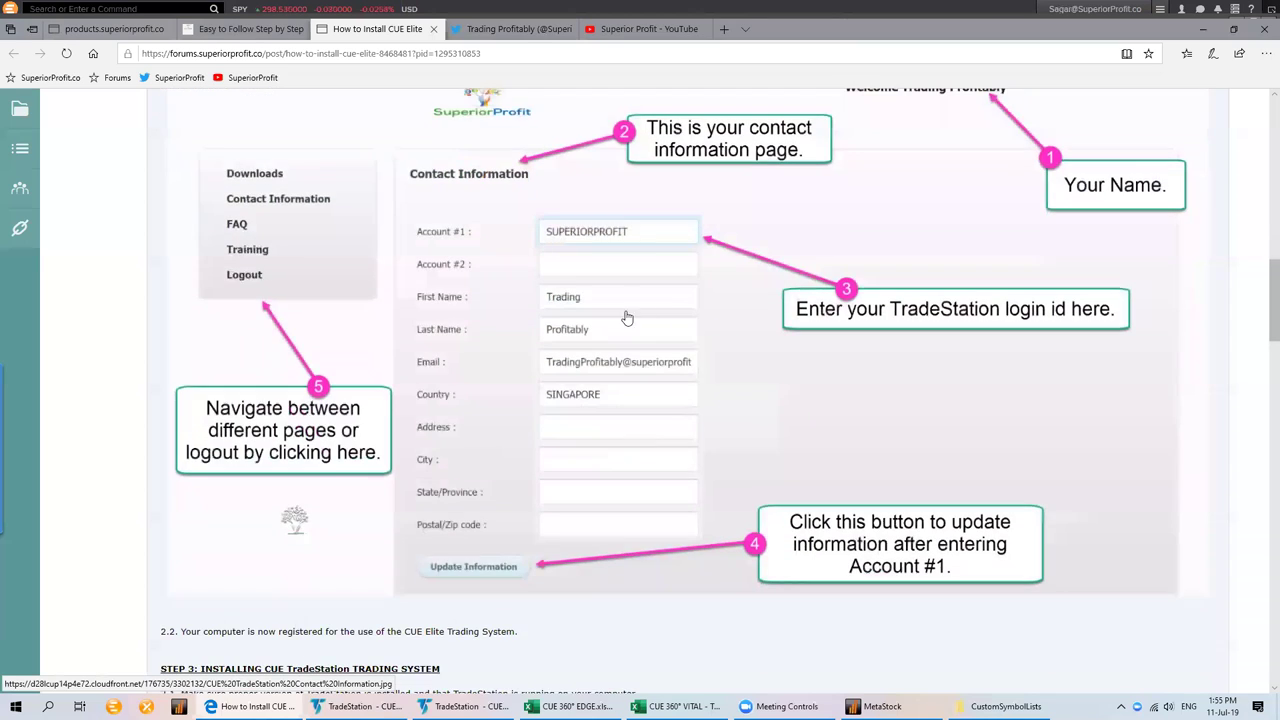
scroll(629, 290, "down", 5)
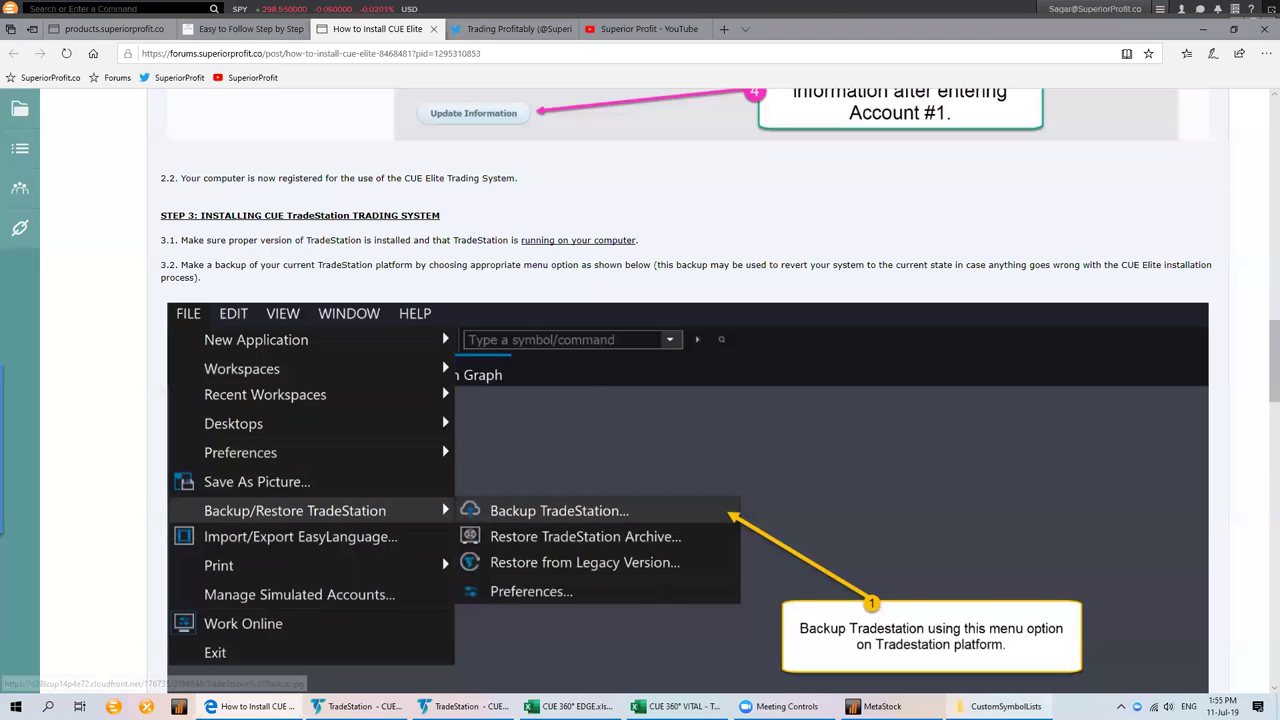
left_click(1005, 706)
left_click(62, 202)
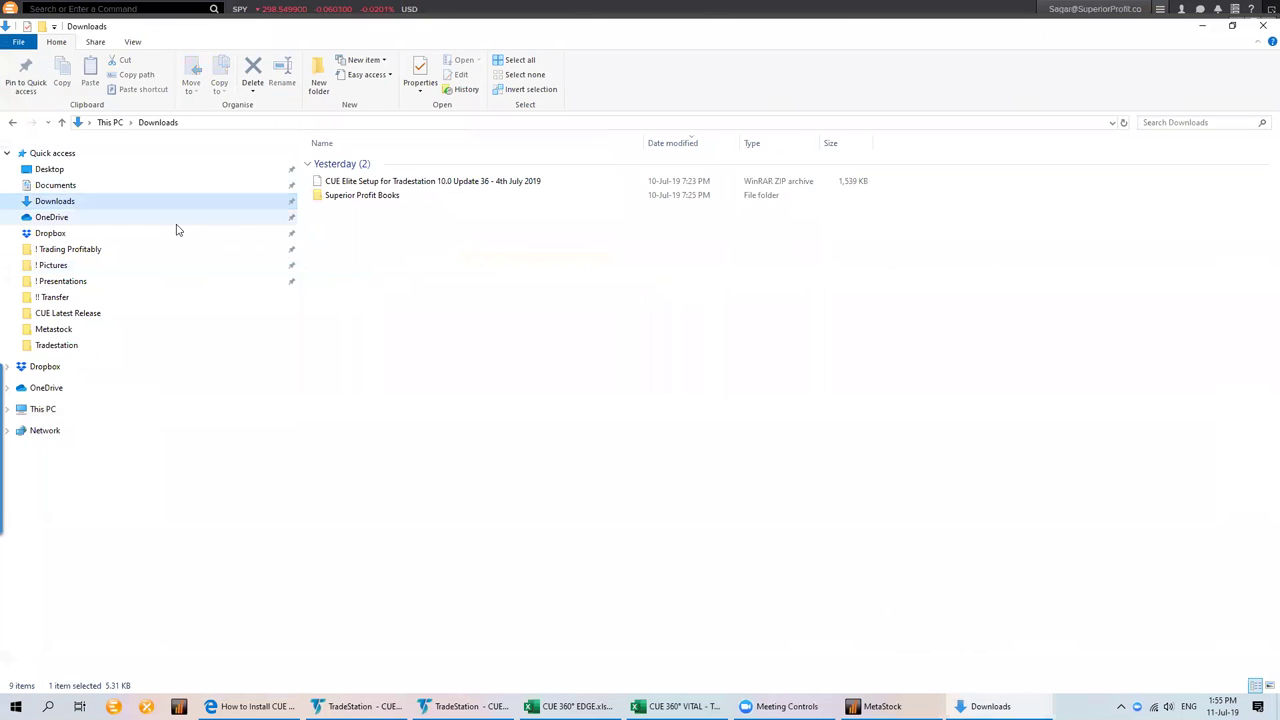
Extract all six items from the CUE Elite setup ZIP into Downloads
double_click(401, 189)
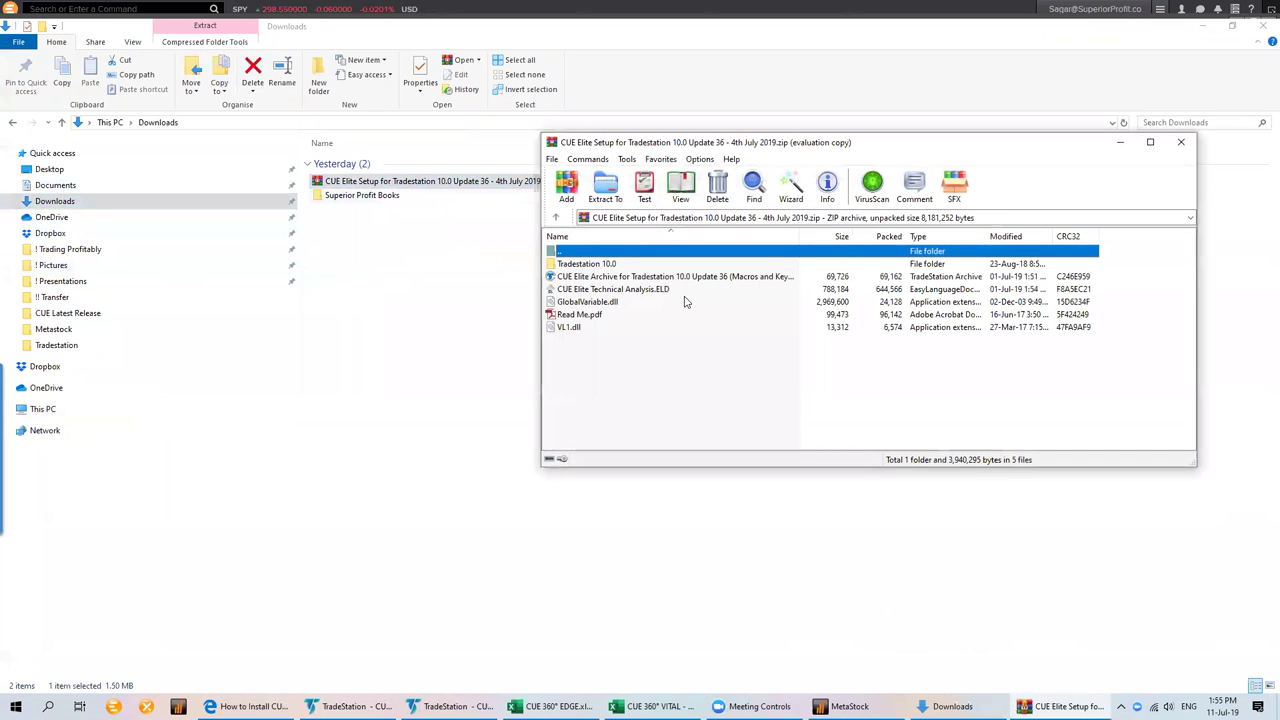
left_click(601, 266)
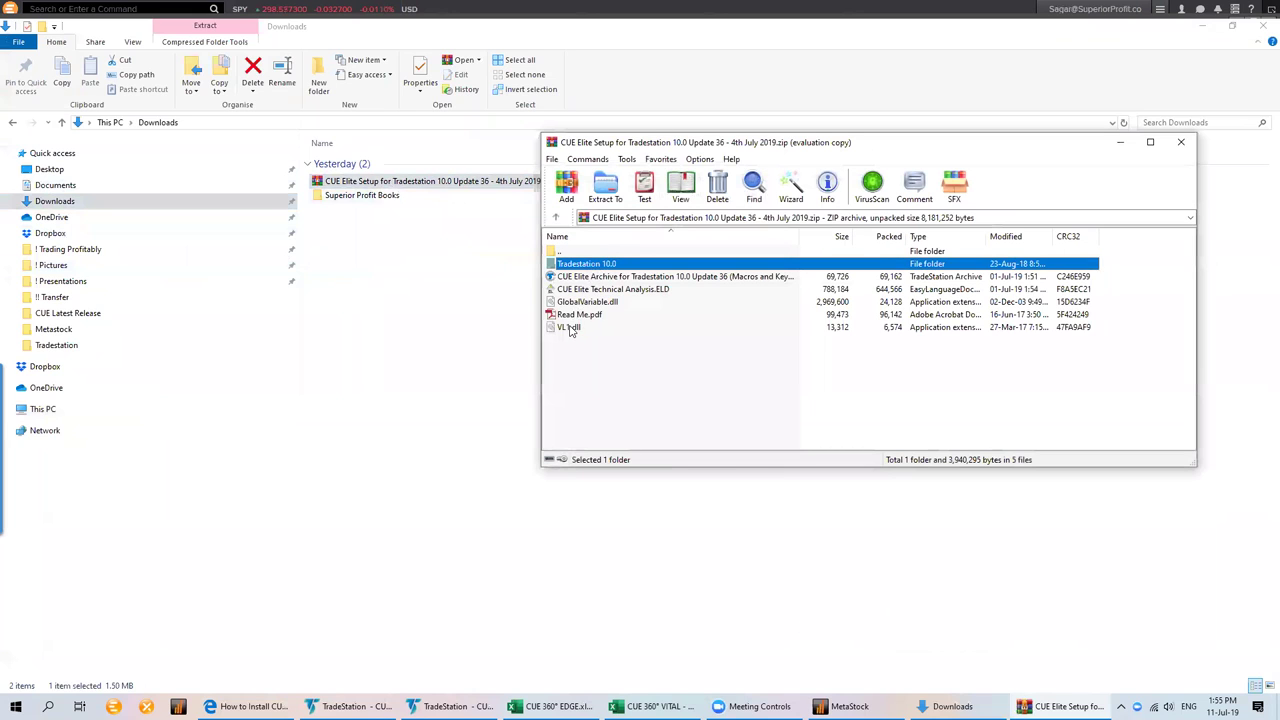
left_click(571, 331, "shift")
left_click_drag(571, 331, 620, 291)
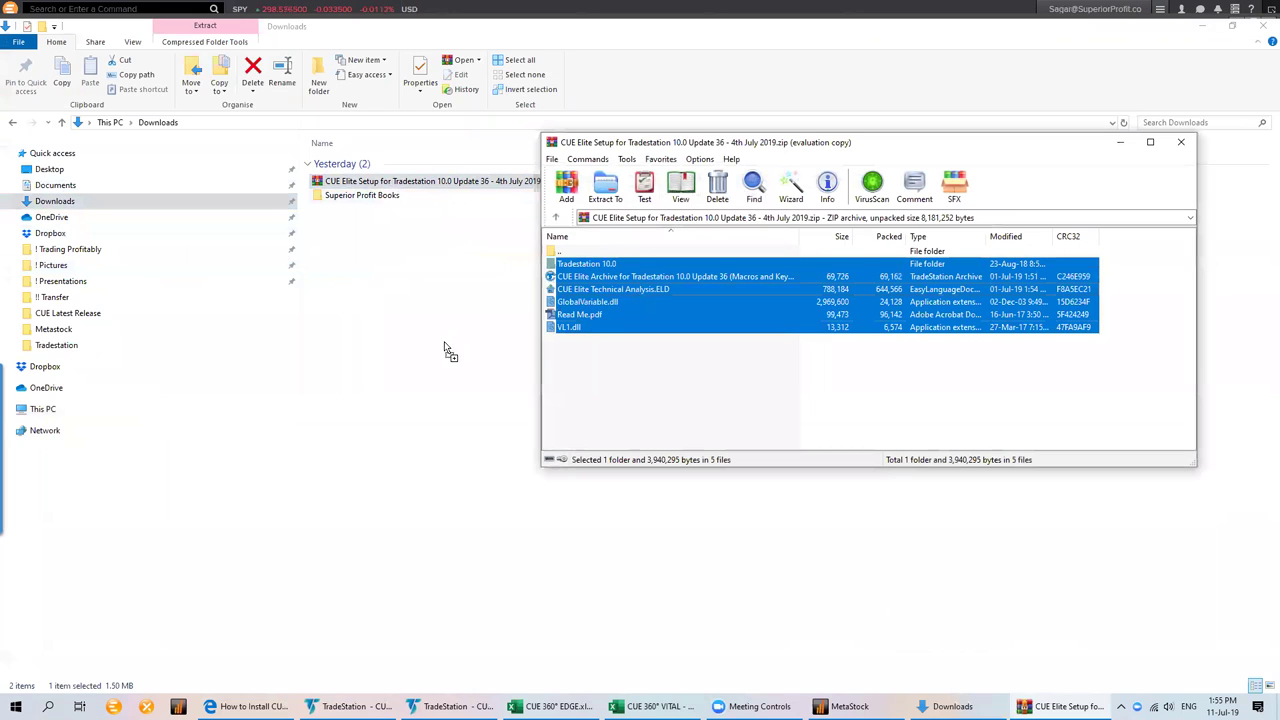
left_click_drag(426, 364, 445, 368)
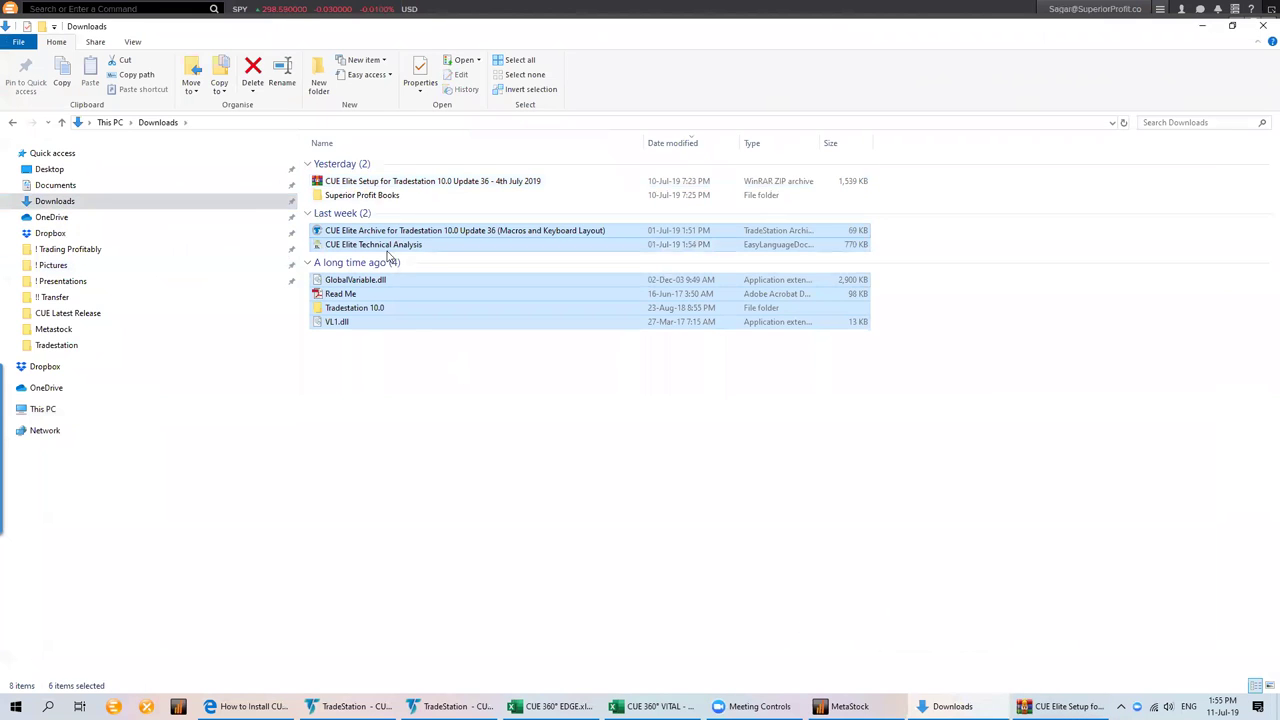
left_click(431, 376)
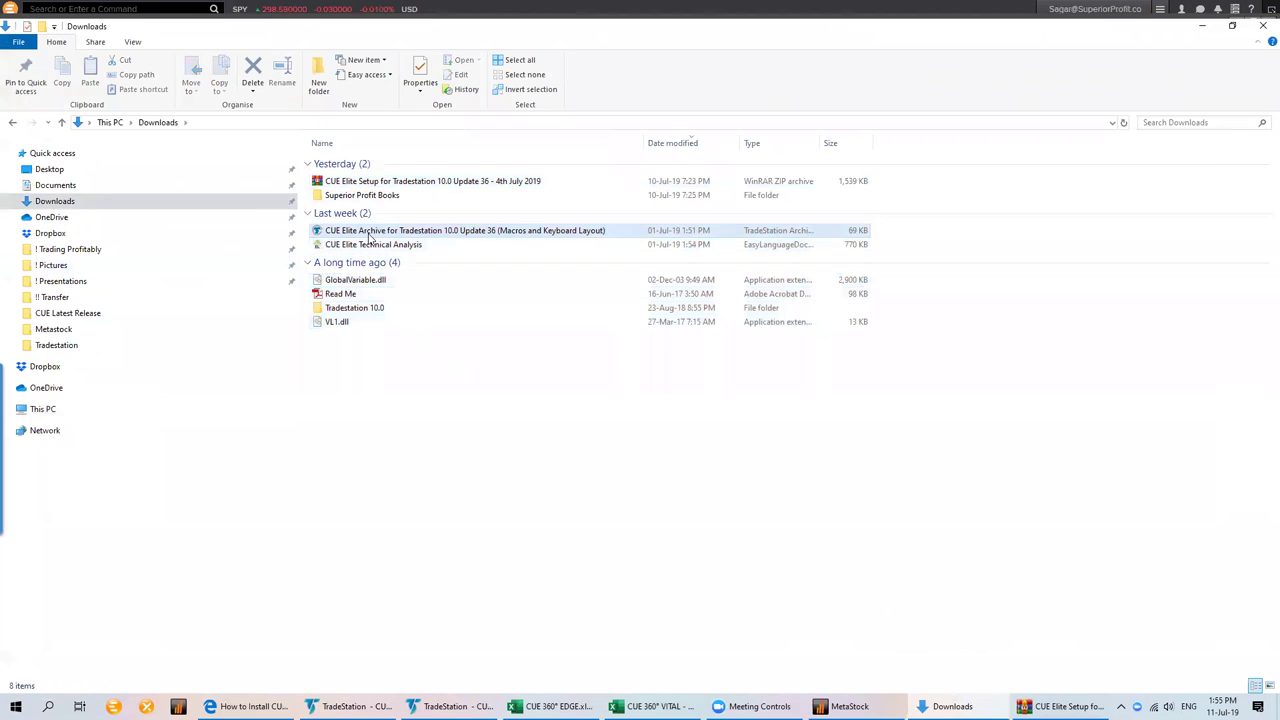
Copy the extracted Tradestation 10.0 folder and go to Documents
left_click(366, 310)
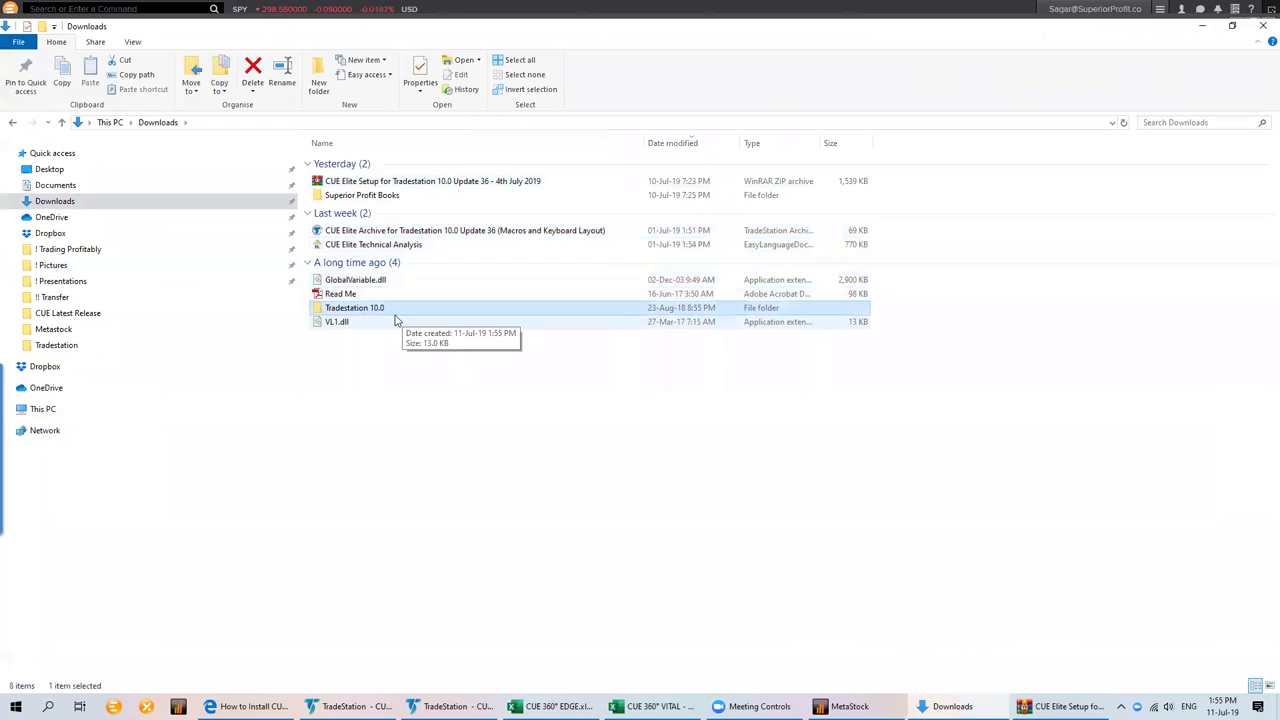
right_click(405, 312)
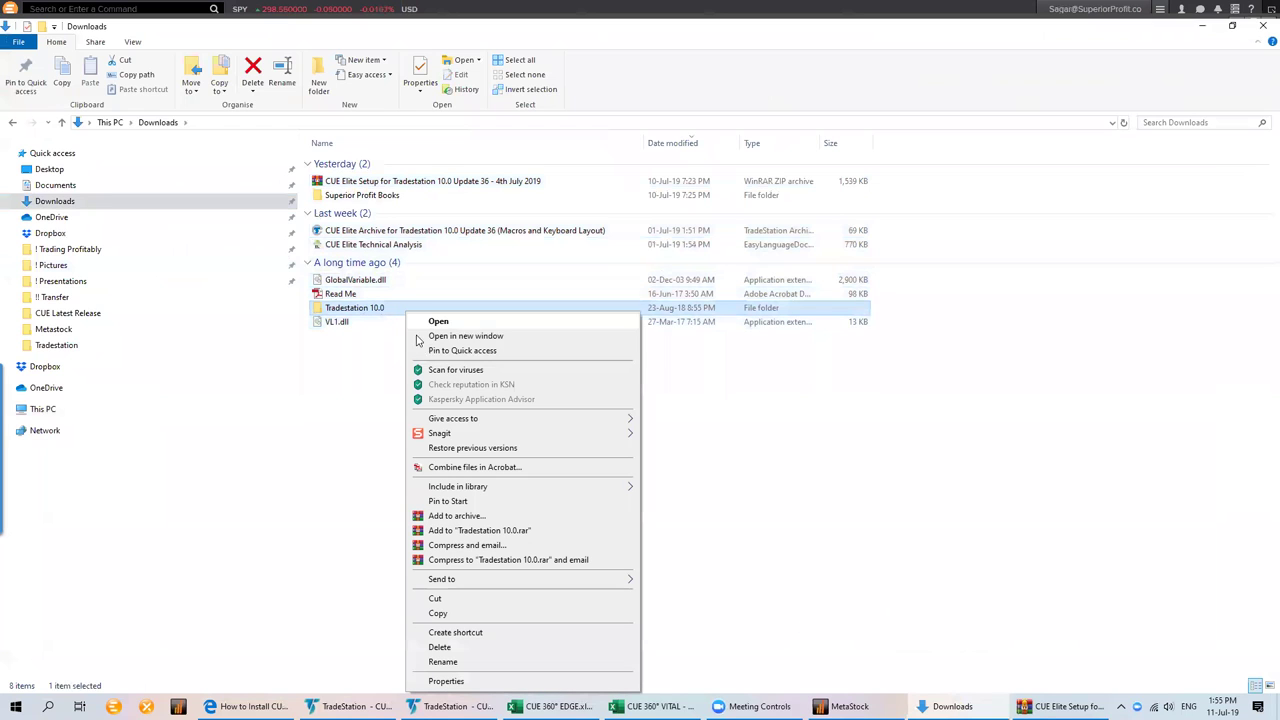
left_click(440, 613)
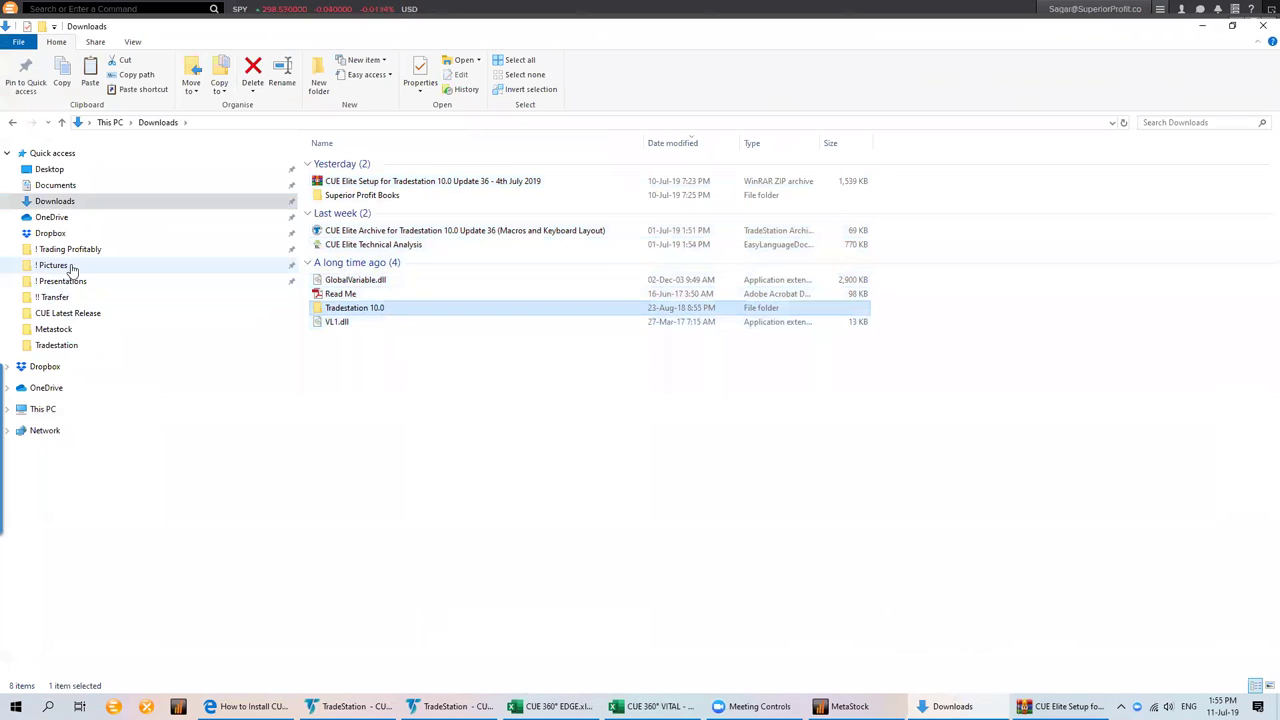
left_click(58, 185)
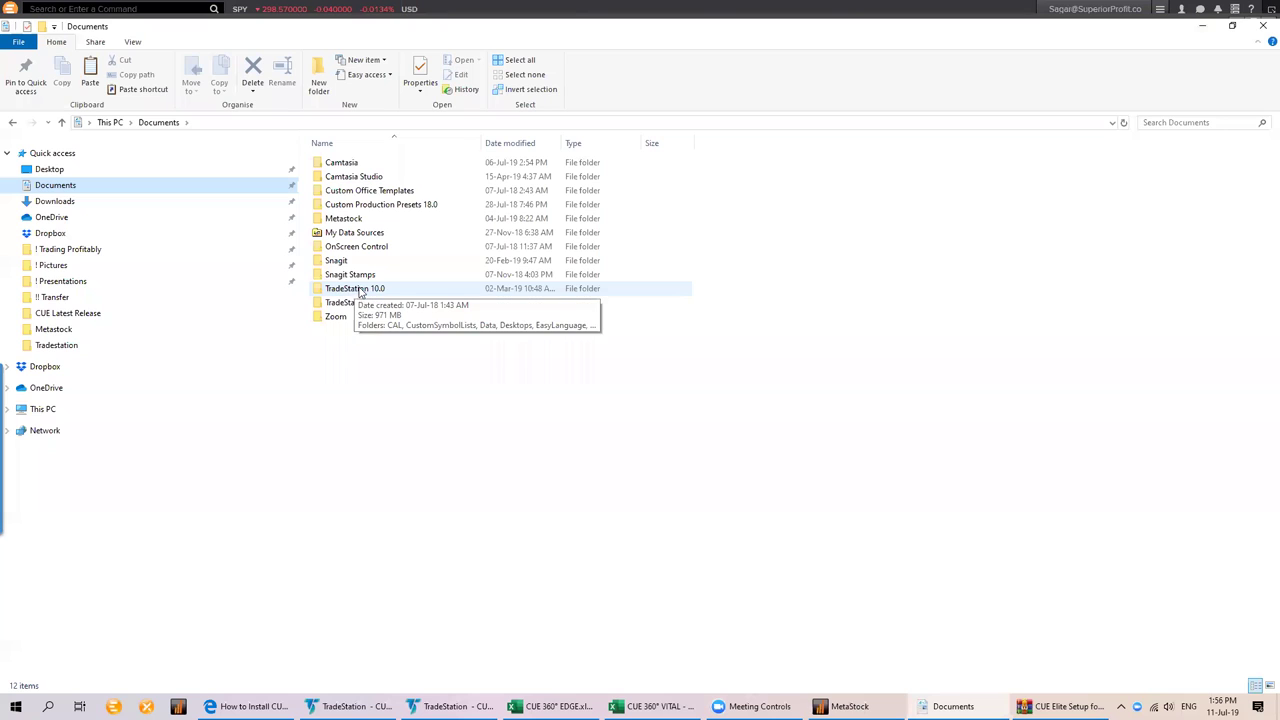
Paste Tradestation 10.0 into Documents, close the 150-duplicate-files prompt, and return to Downloads
right_click(394, 382)
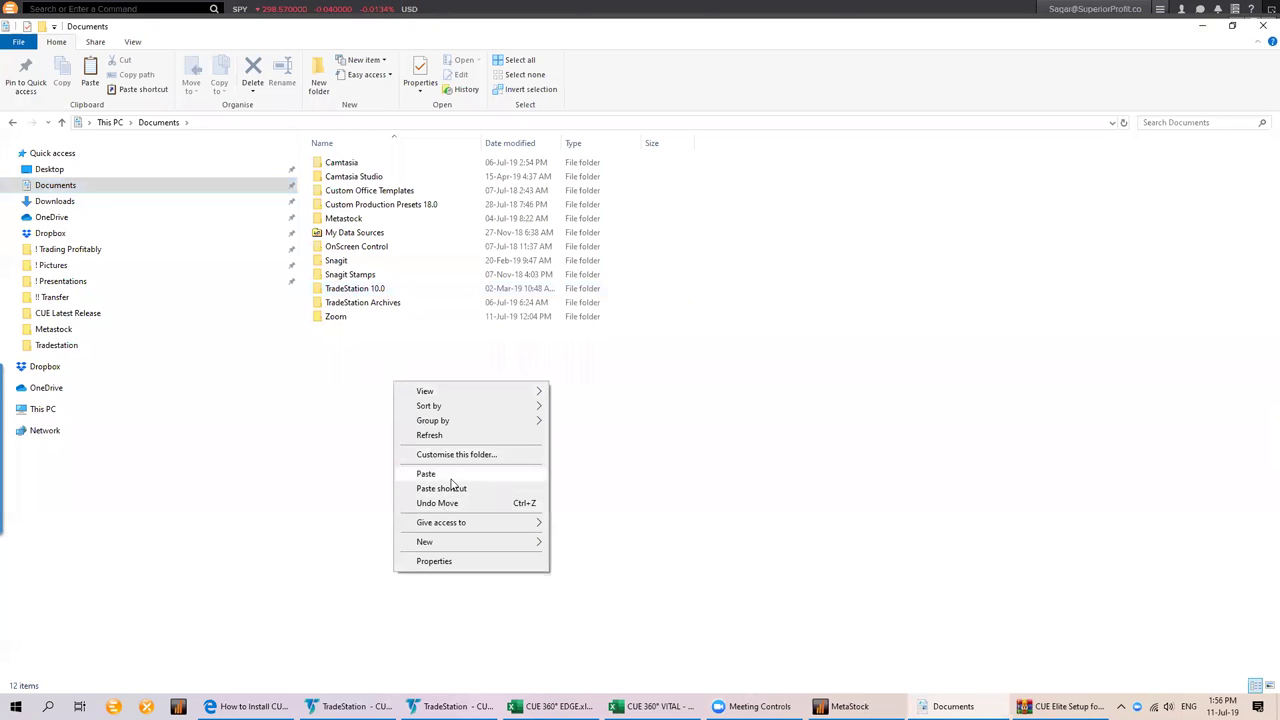
left_click(451, 479)
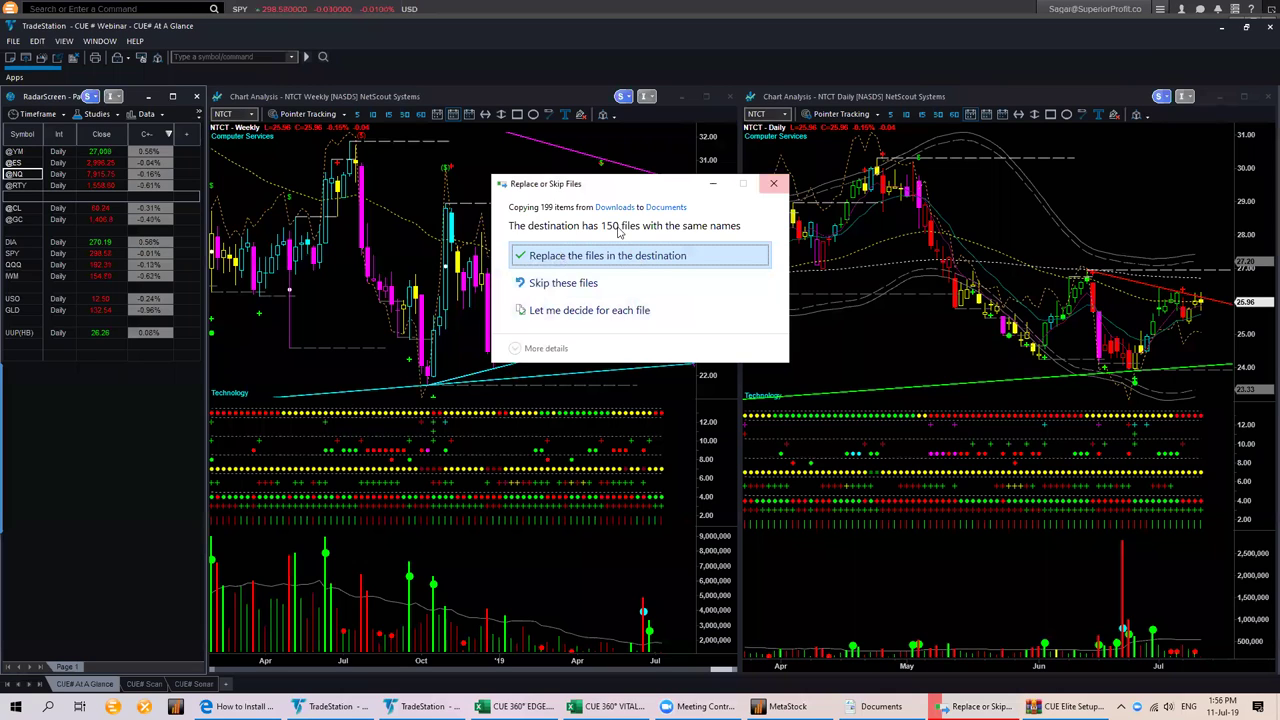
left_click(773, 183)
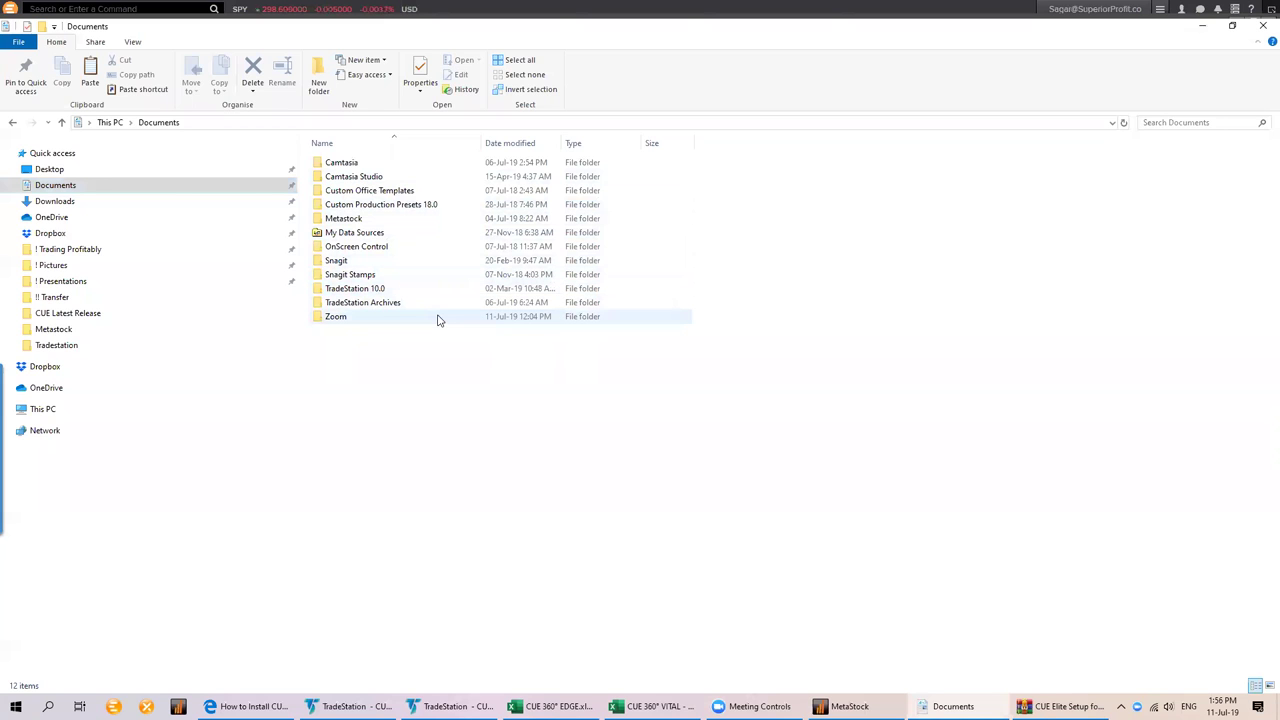
left_click(68, 202)
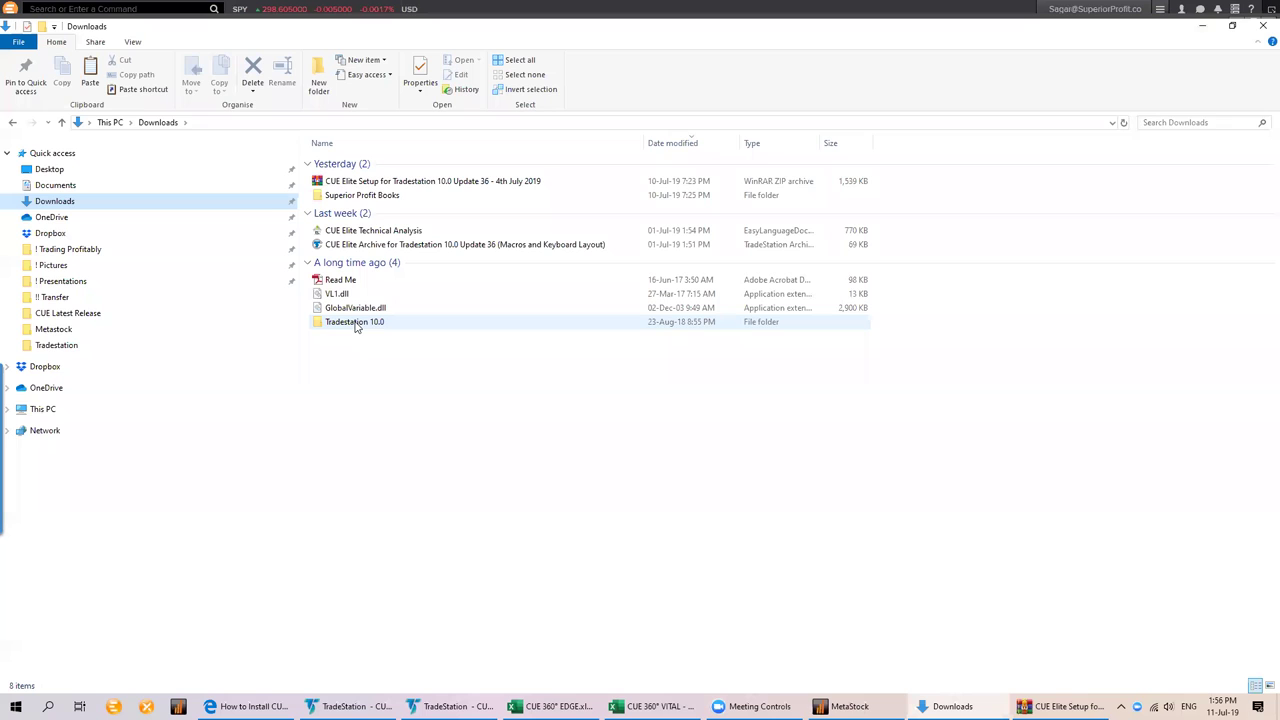
Copy VL1.dll and GlobalVariable.dll from Downloads
left_click(356, 325)
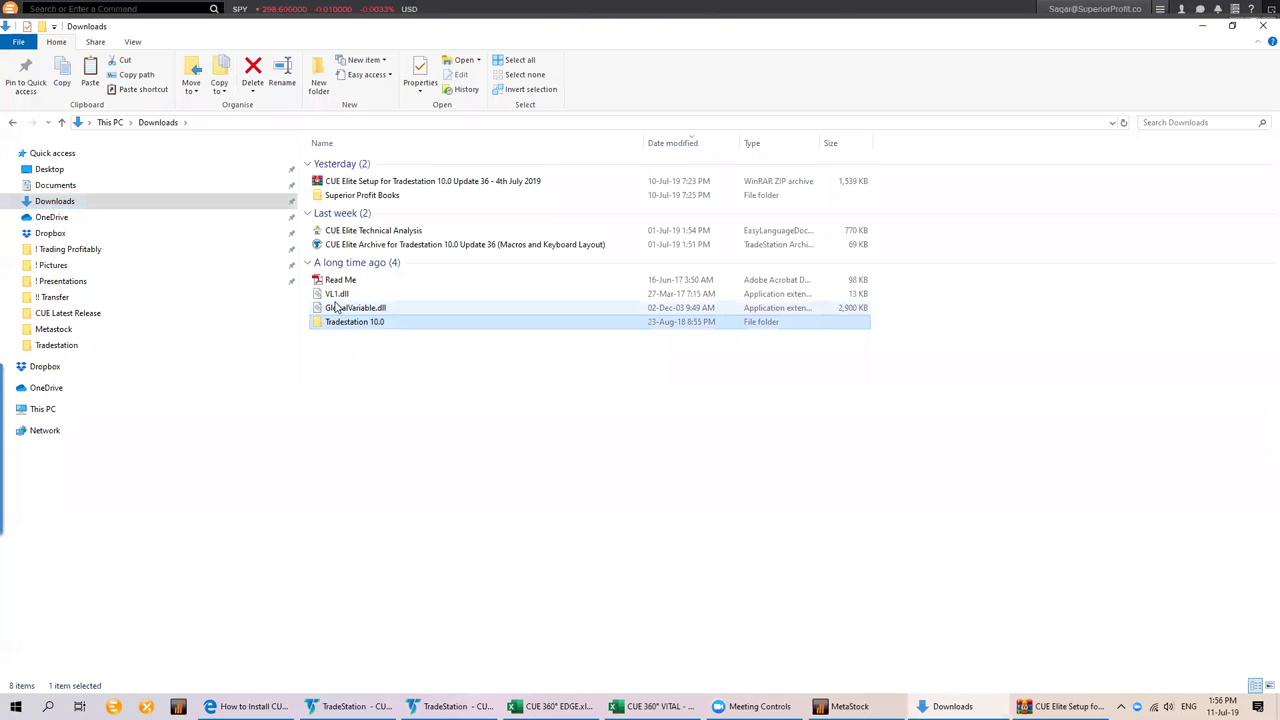
left_click(338, 296)
left_click(395, 231, "ctrl")
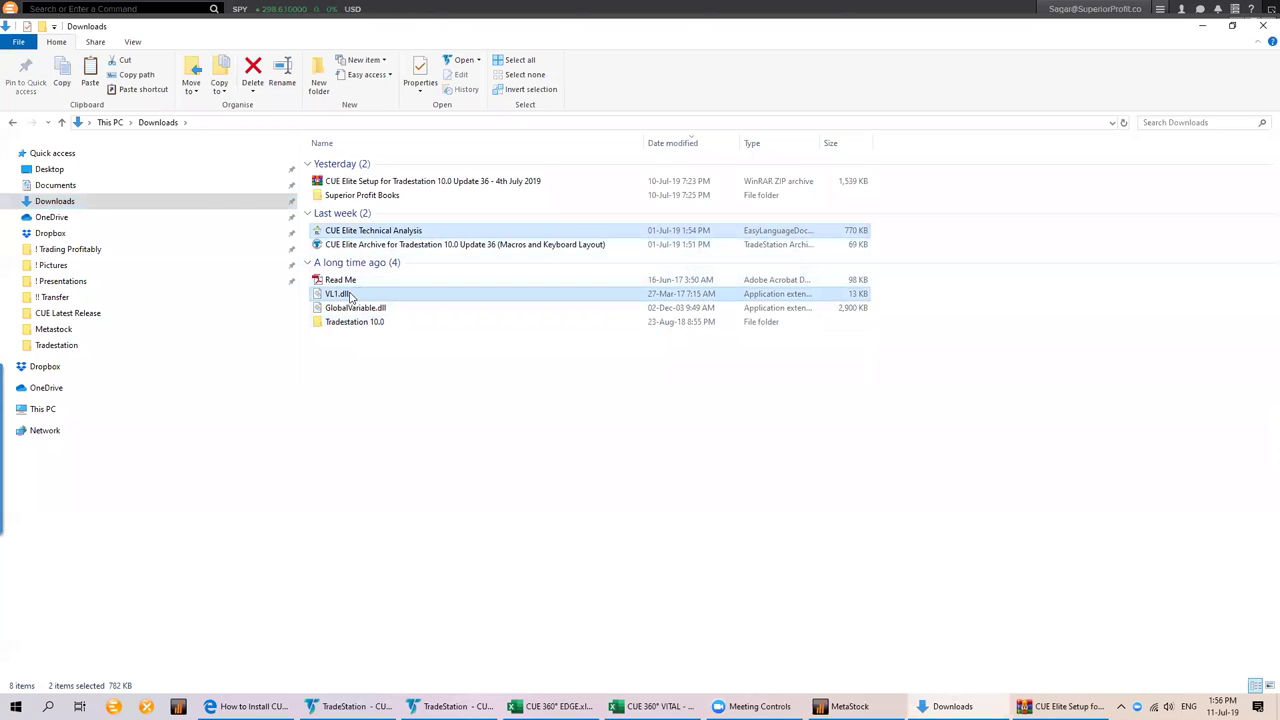
left_click(373, 231, "ctrl")
left_click(340, 309, "ctrl")
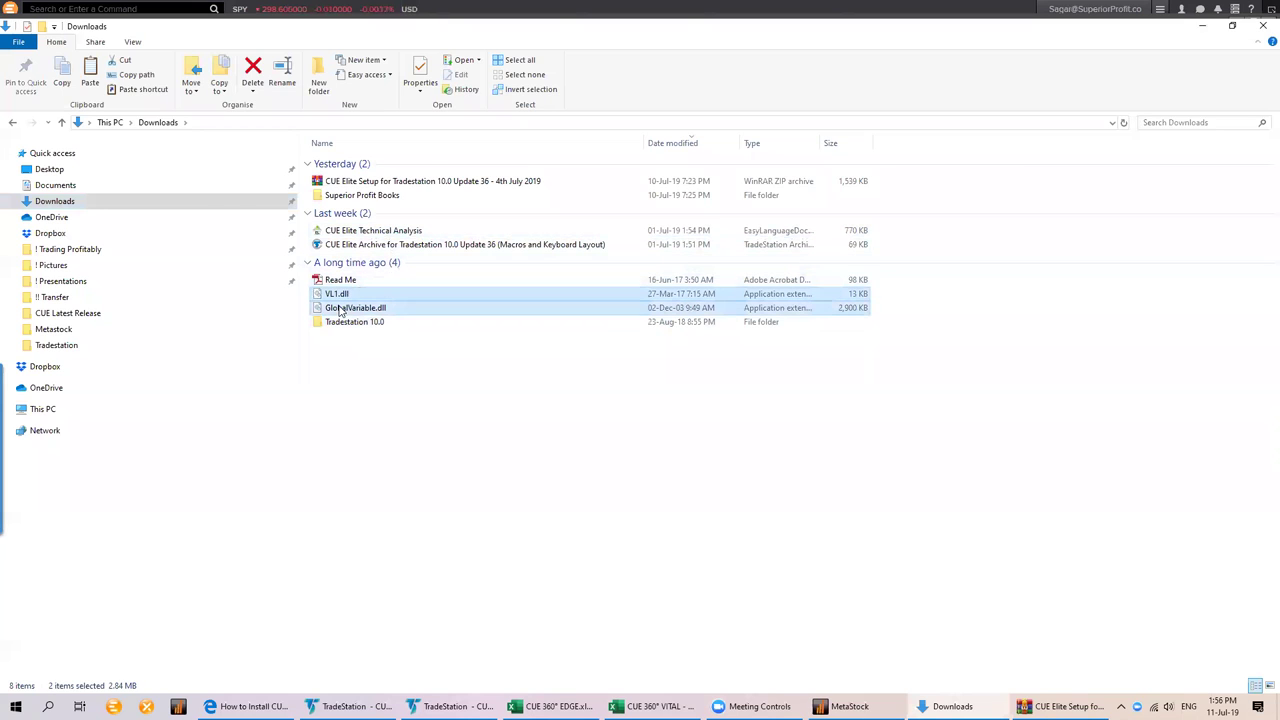
right_click(403, 303)
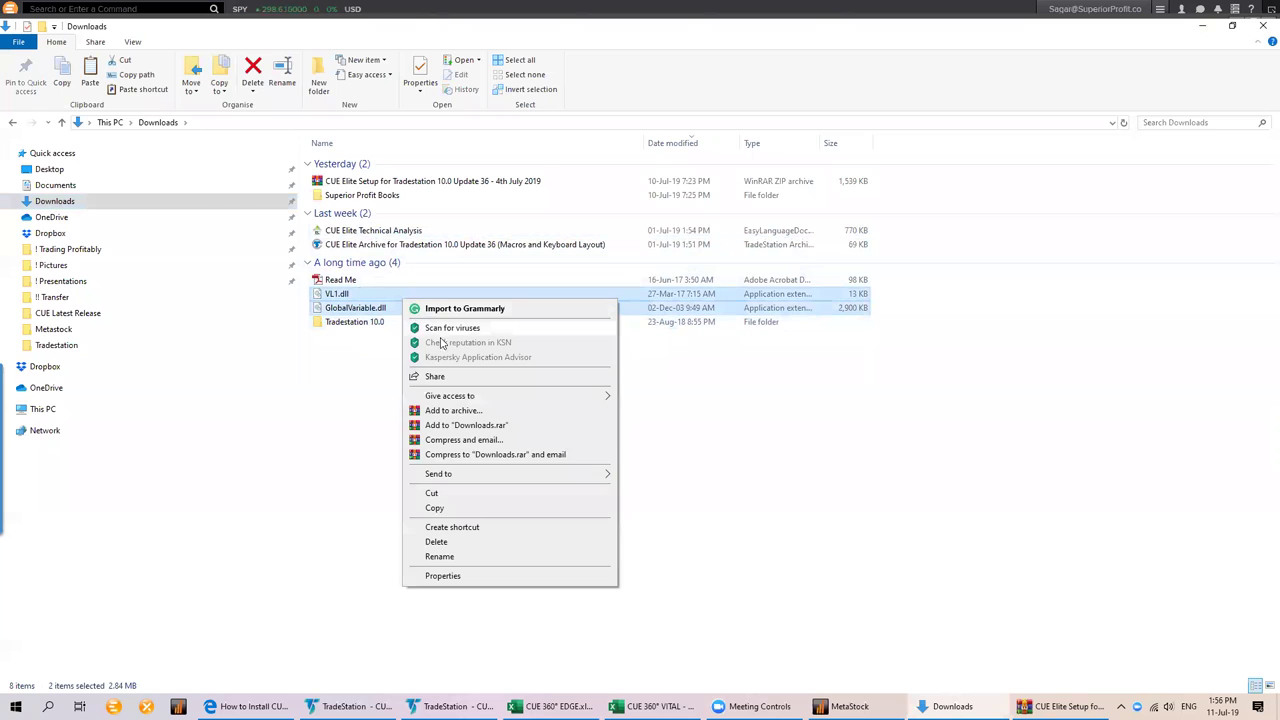
left_click(434, 509)
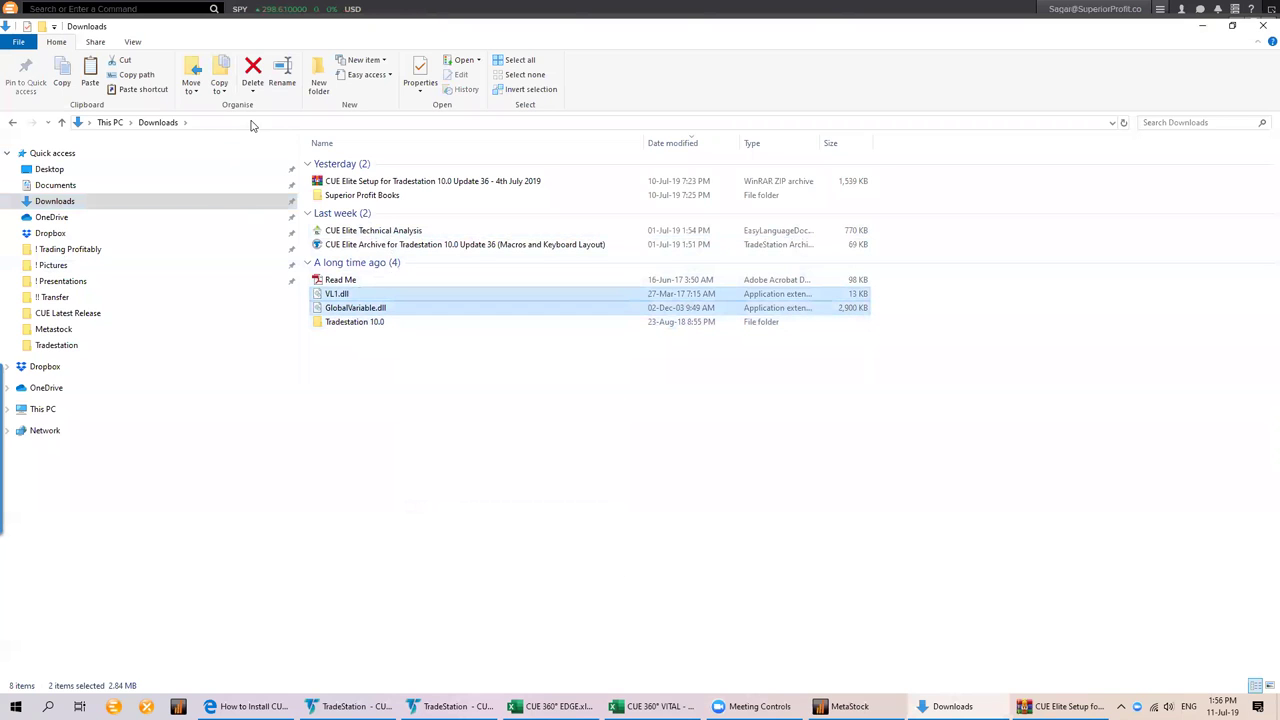
Paste both DLLs into C:\Program Files (x86)\TradeStation 10.0\Program, replacing existing copies
left_click(52, 413)
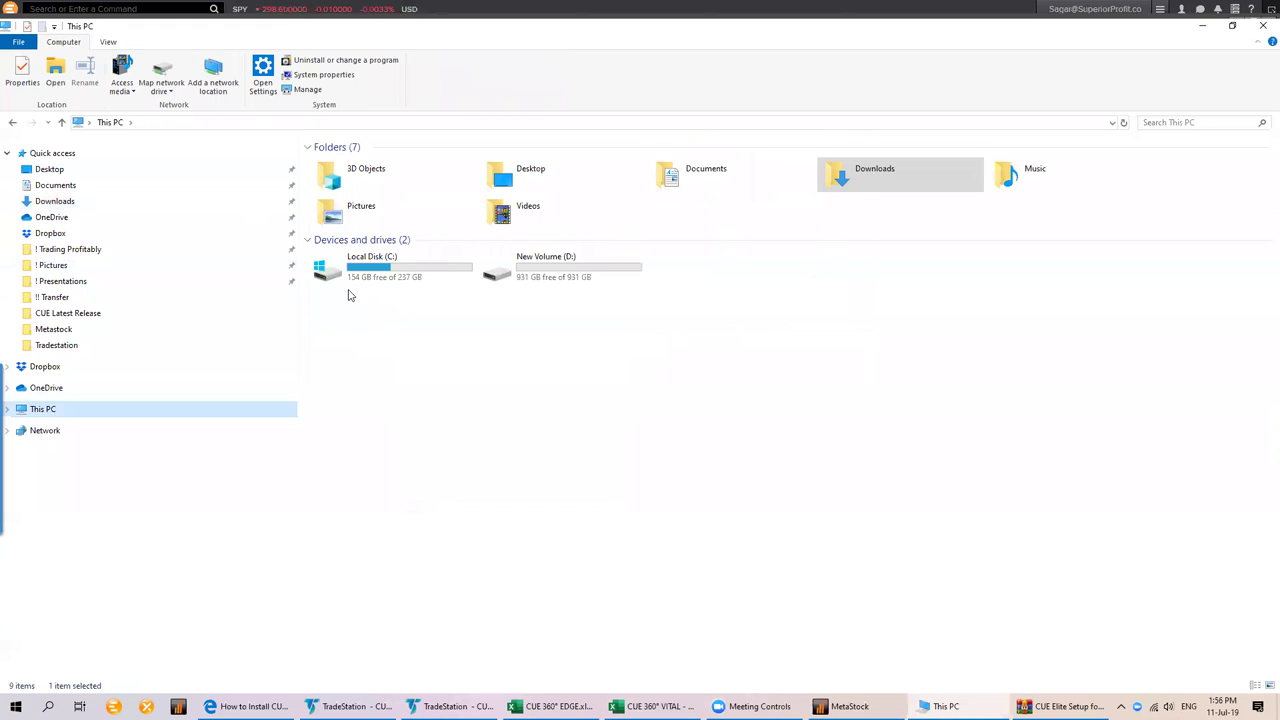
double_click(377, 276)
double_click(365, 205)
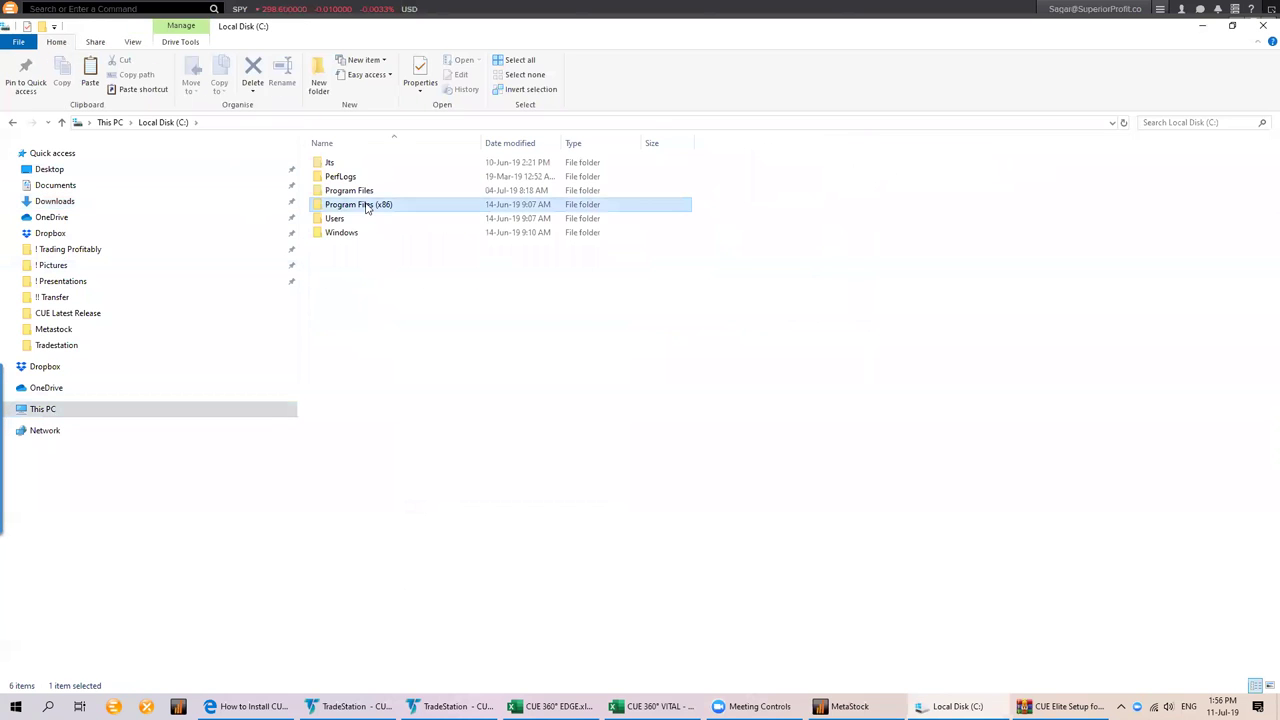
double_click(388, 443)
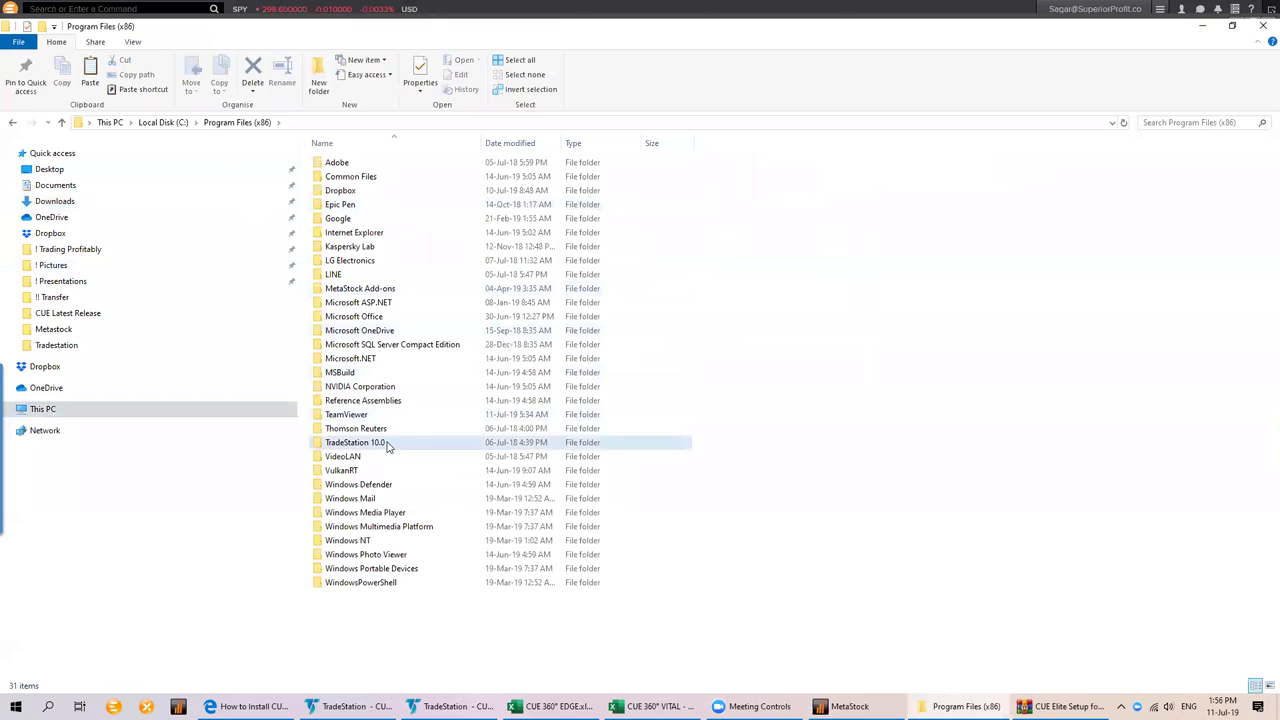
double_click(350, 172)
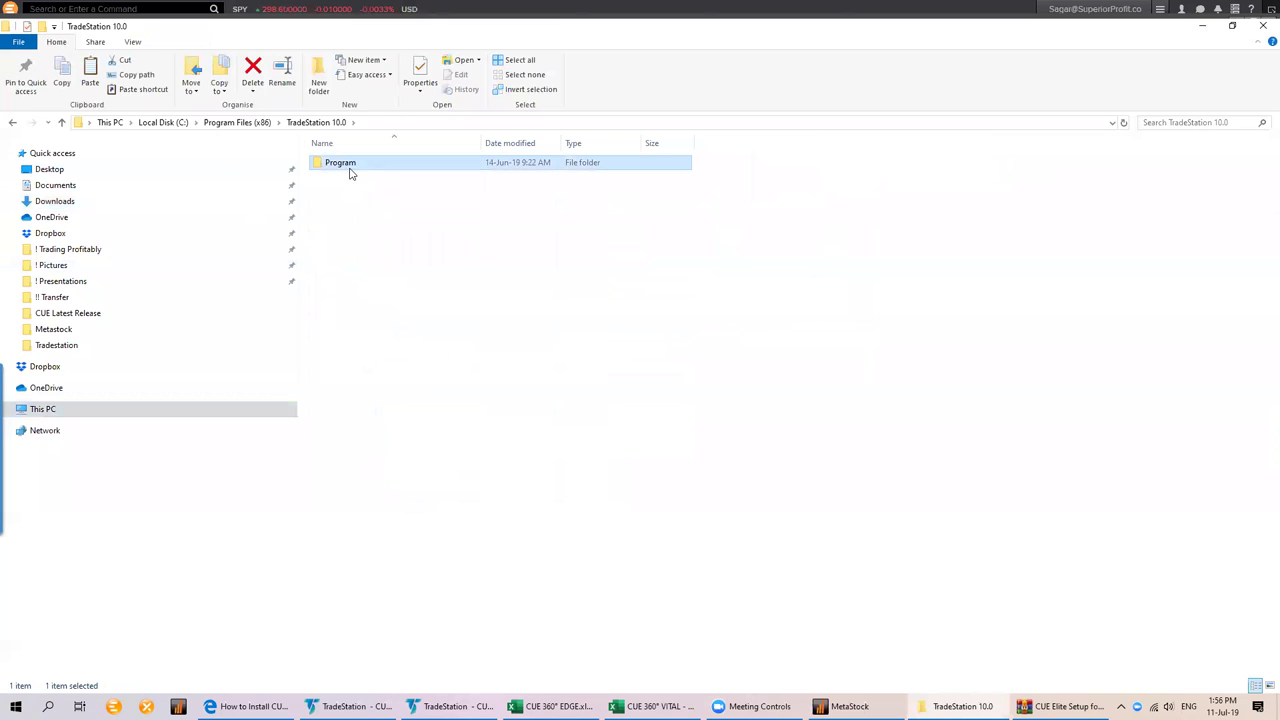
right_click(815, 316)
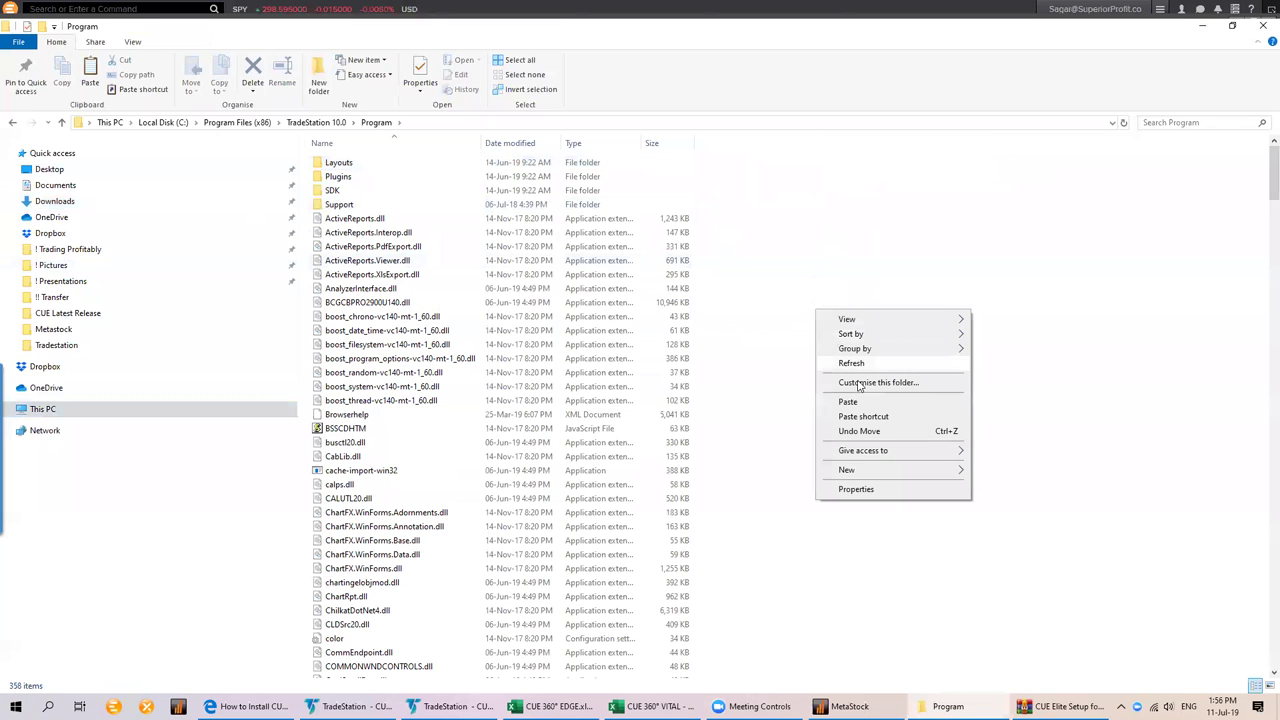
left_click(840, 401)
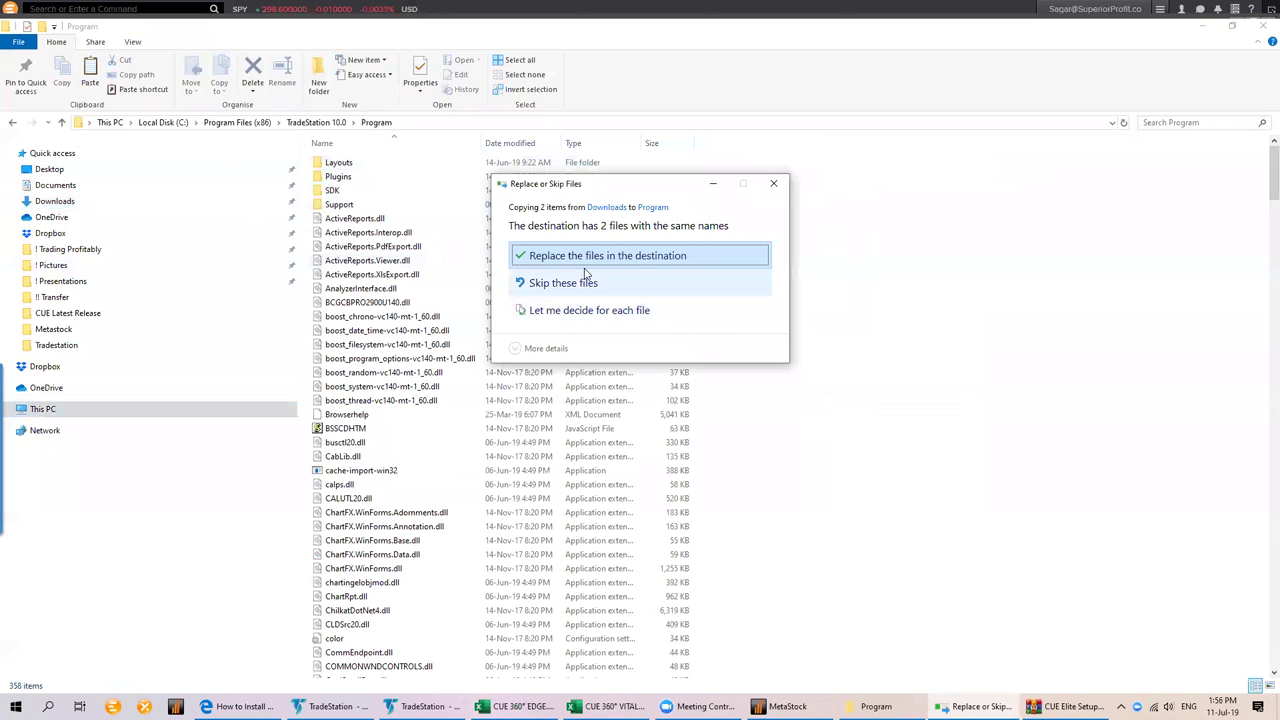
left_click(636, 258)
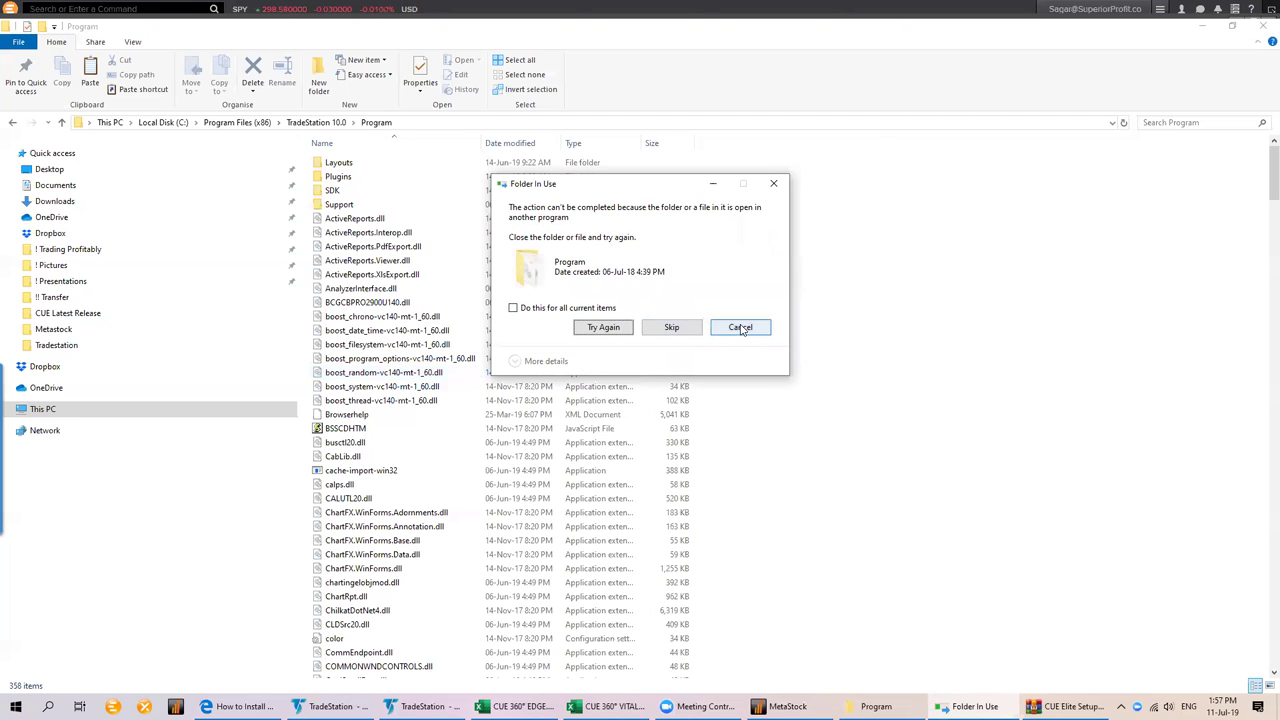
left_click(742, 331)
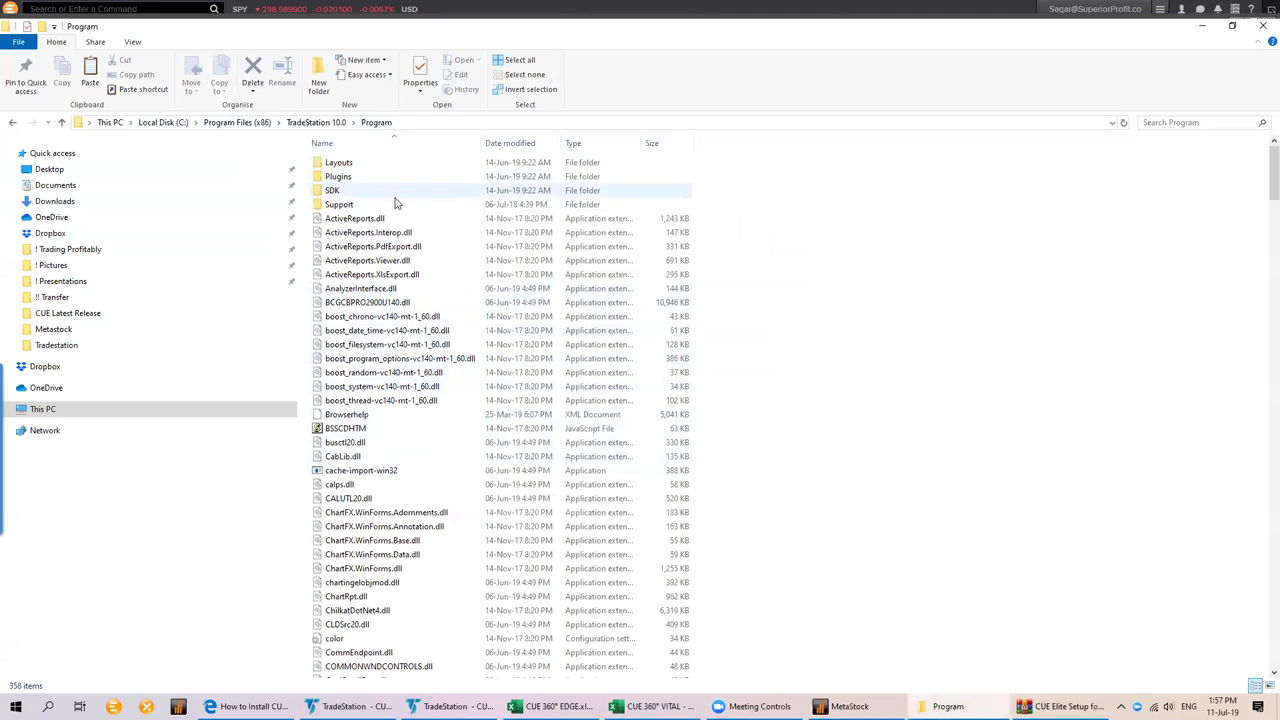
left_click(420, 358)
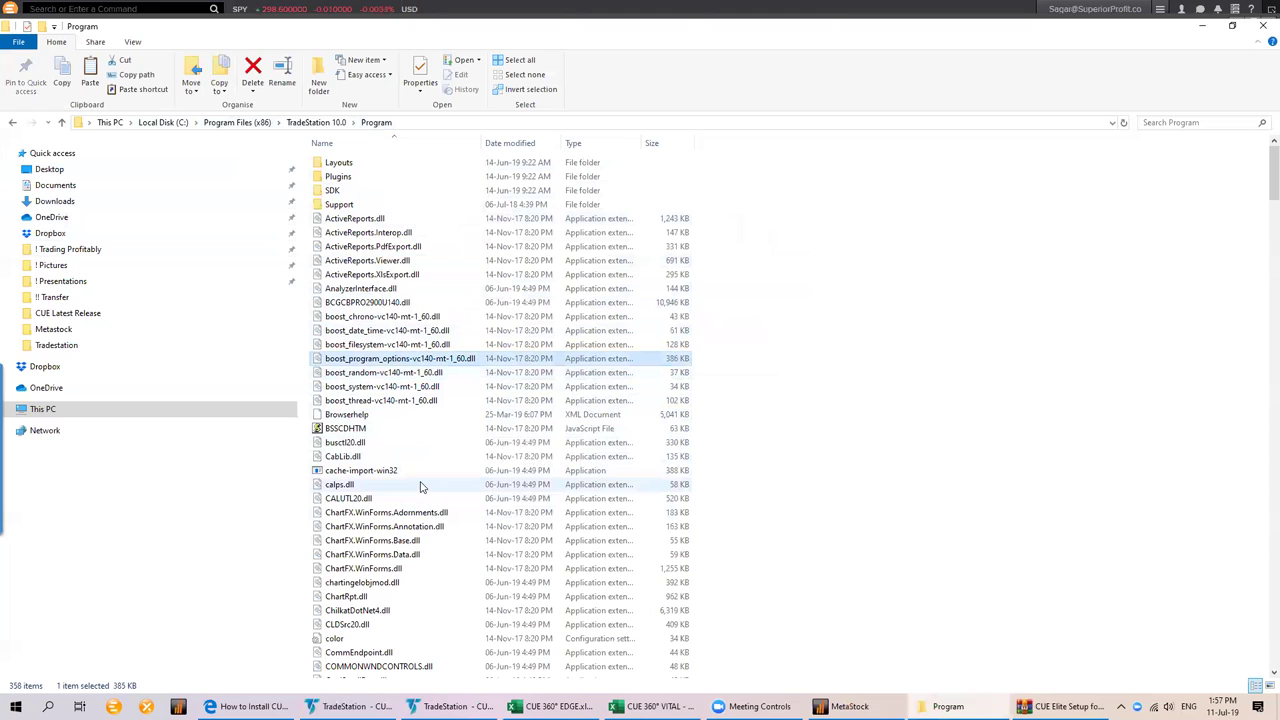
left_click(55, 201)
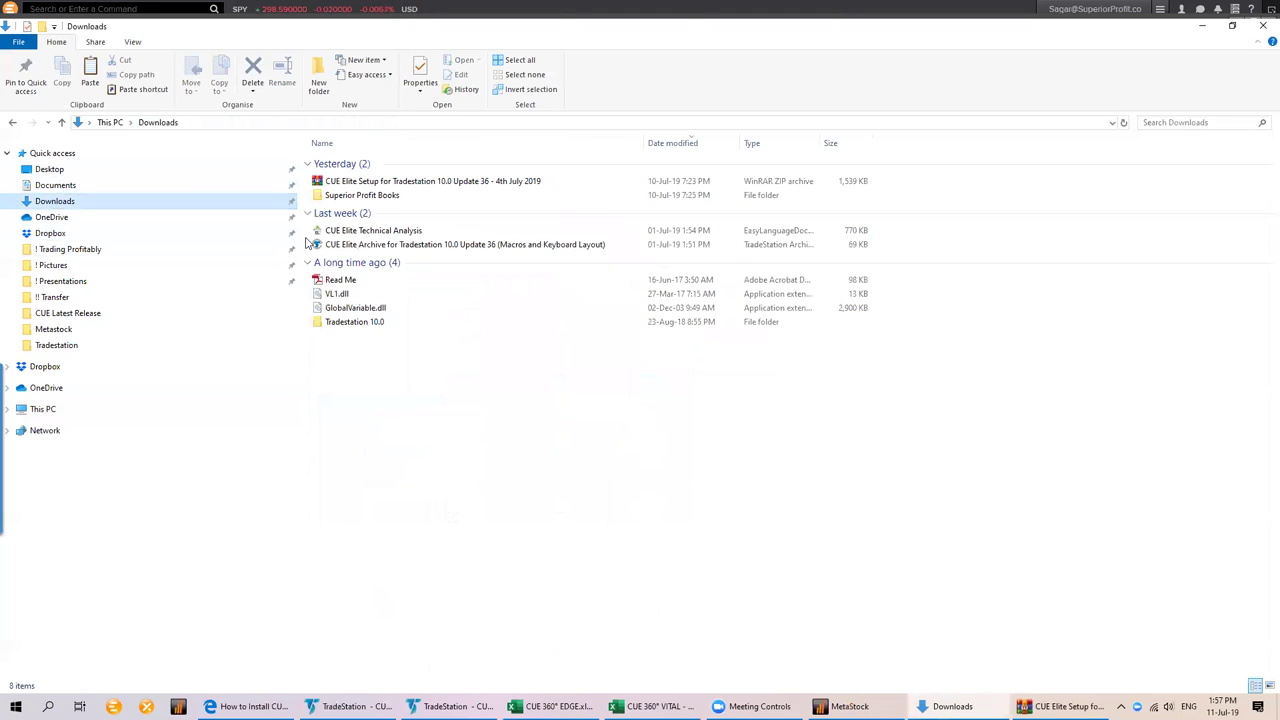
Select the CUE Elite Technical Analysis EasyLanguage file among the downloaded items
left_click(350, 298)
left_click(358, 308)
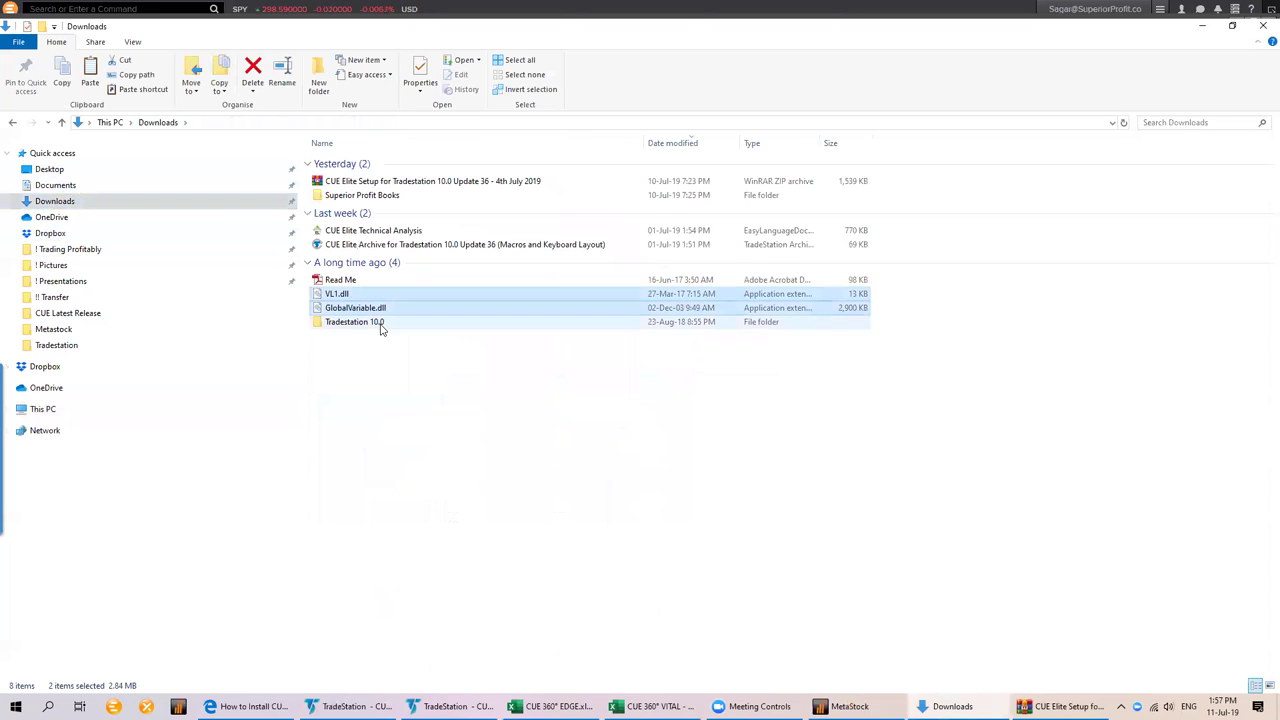
left_click(453, 362)
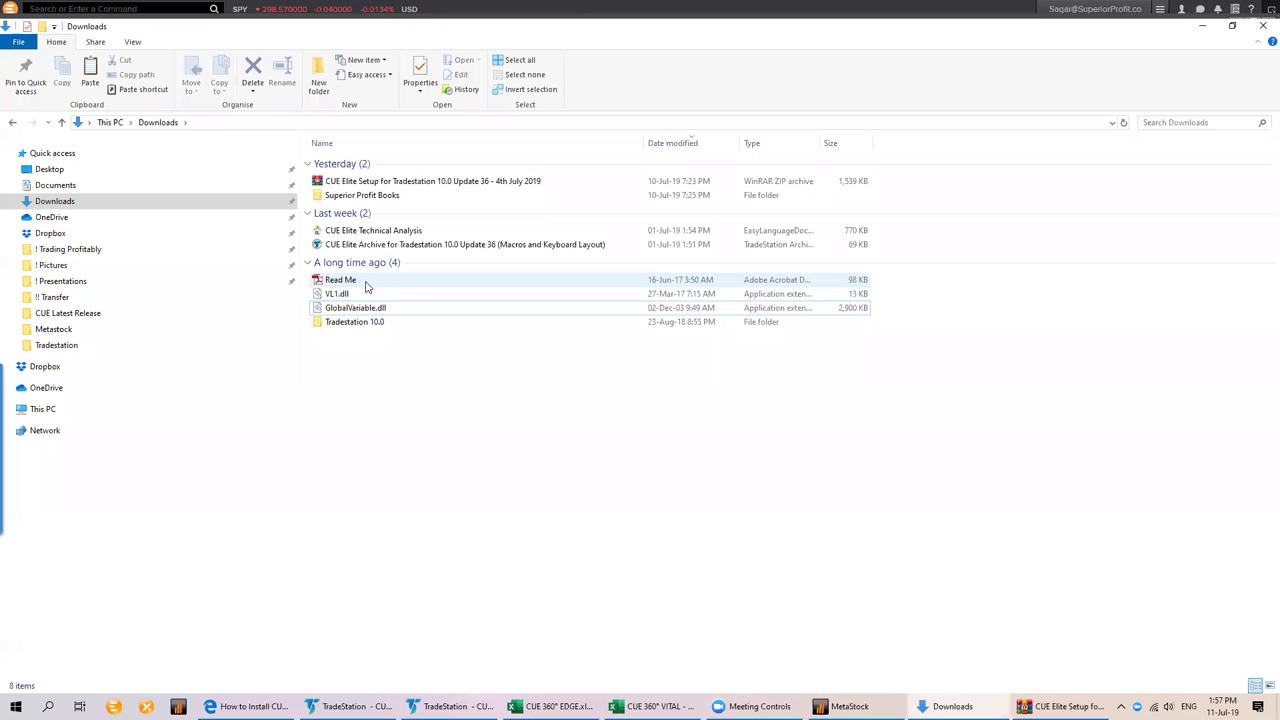
left_click(378, 233, "shift")
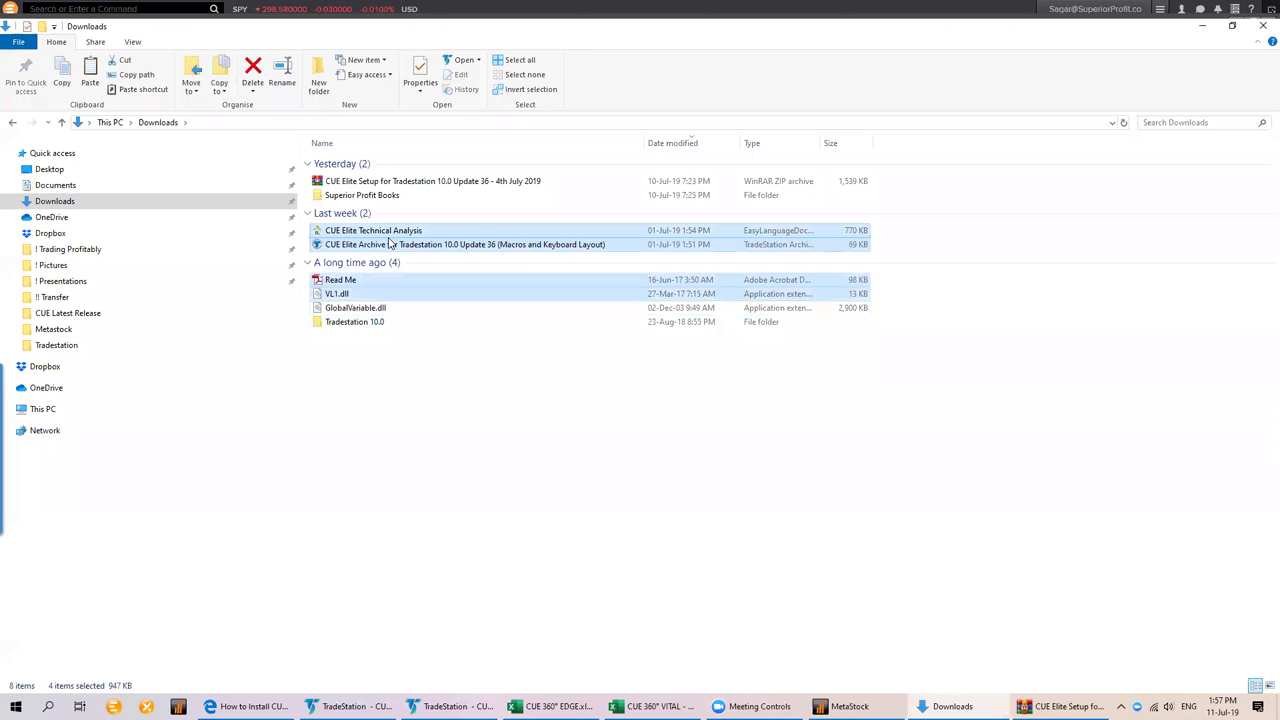
left_click(390, 243)
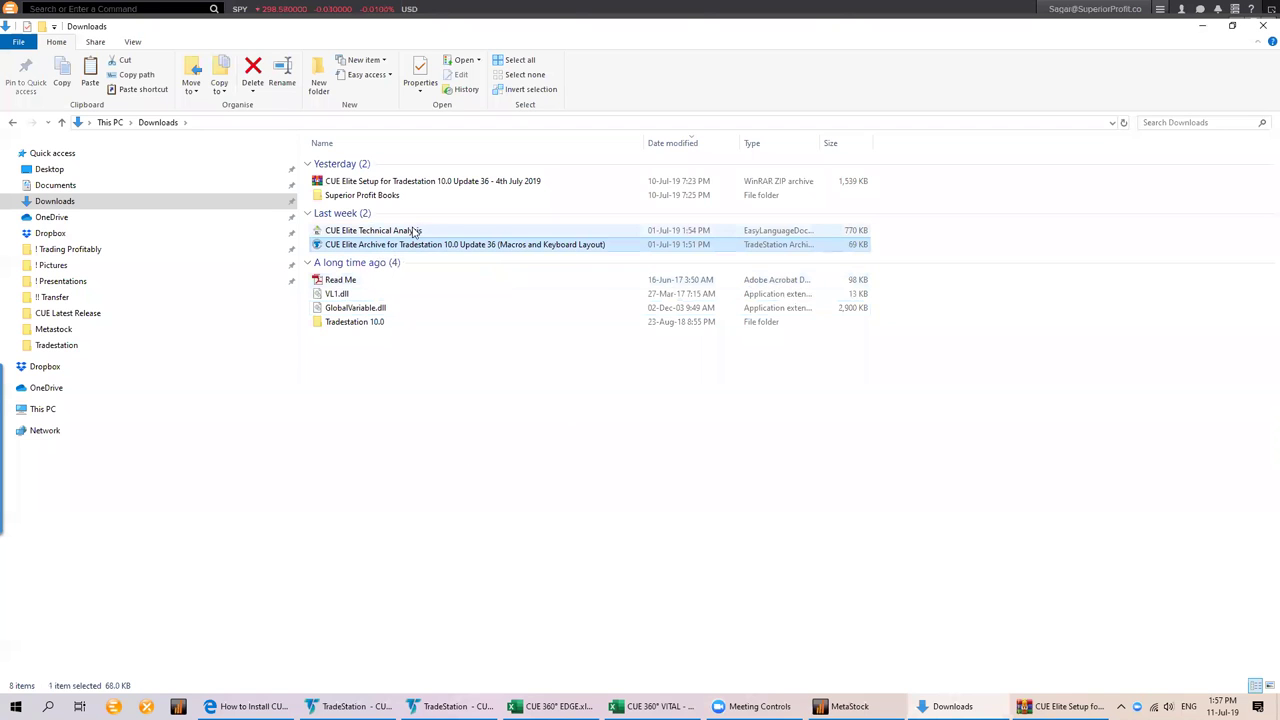
left_click(414, 233)
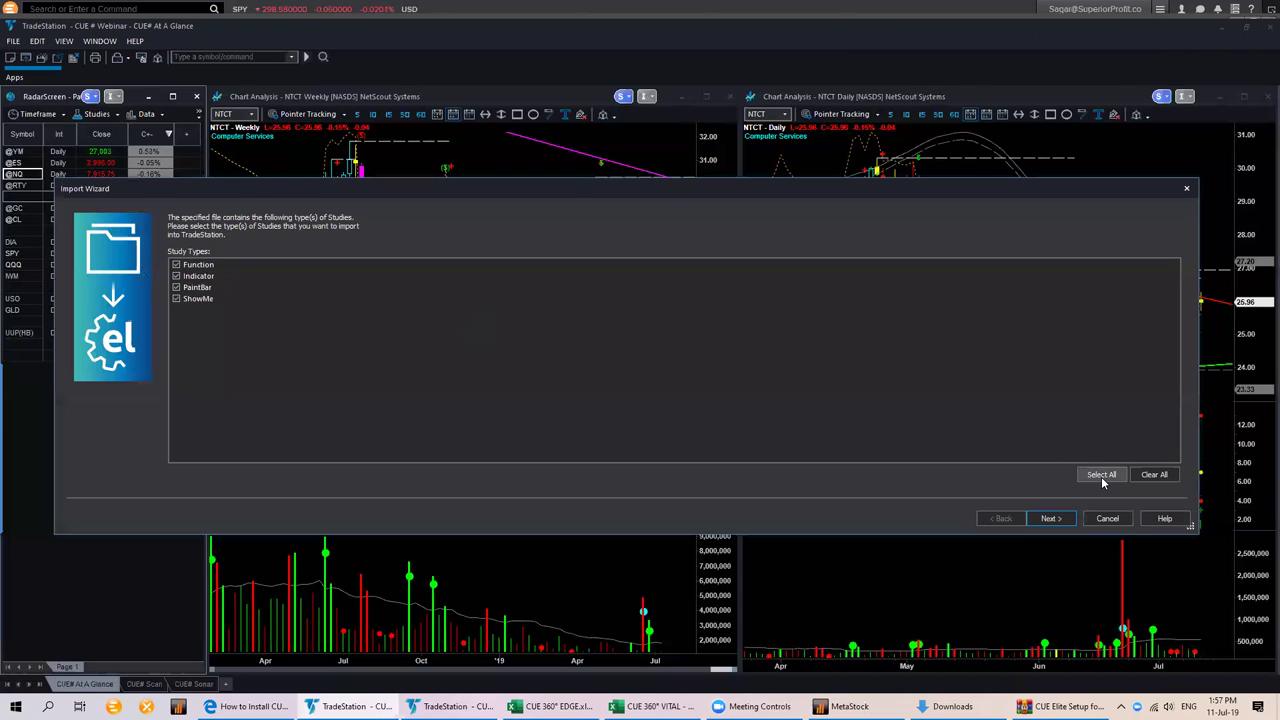
Tick every CUE study in the Import Wizard, finish the import, and close the wizard
left_click(1049, 519)
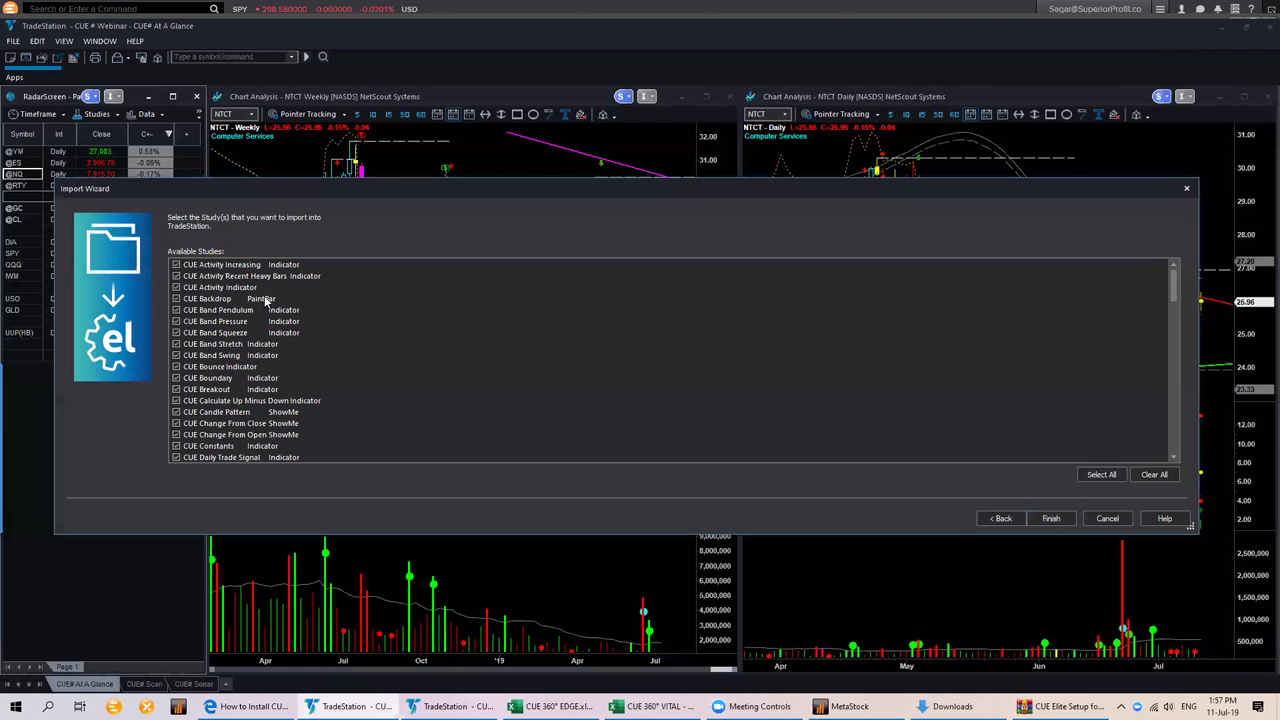
scroll(277, 344, "down", 10)
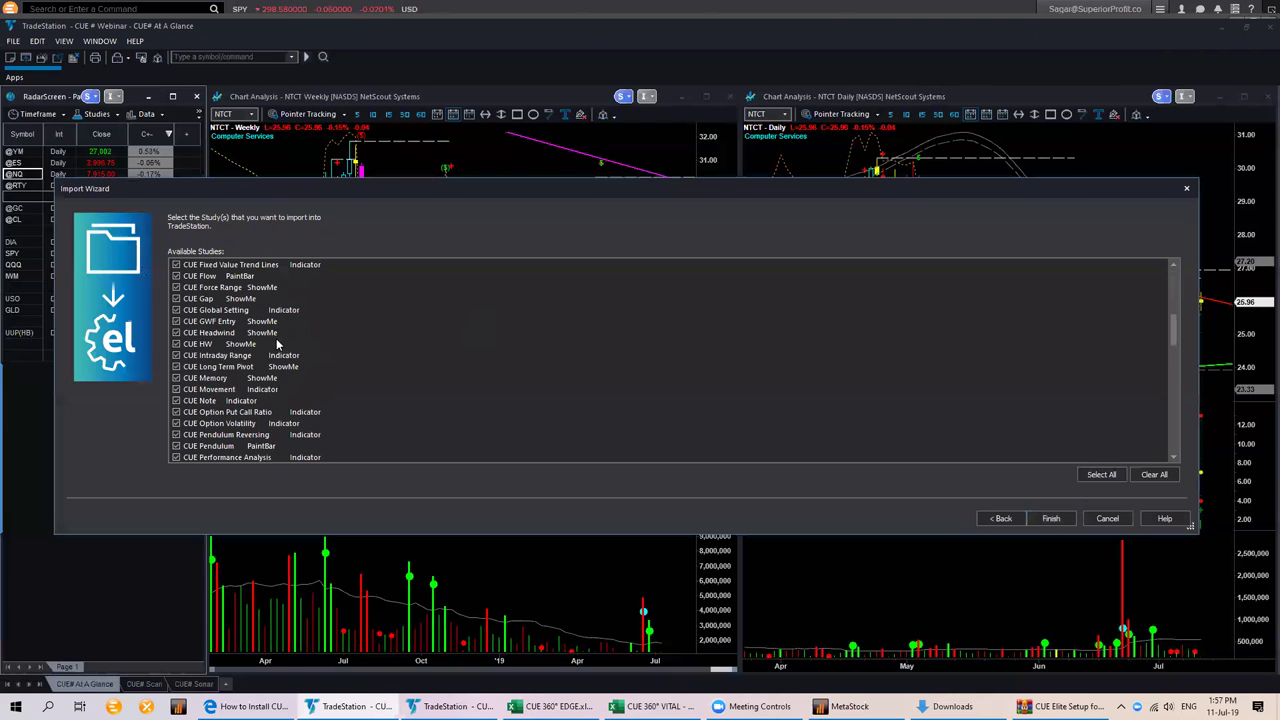
left_click(1102, 475)
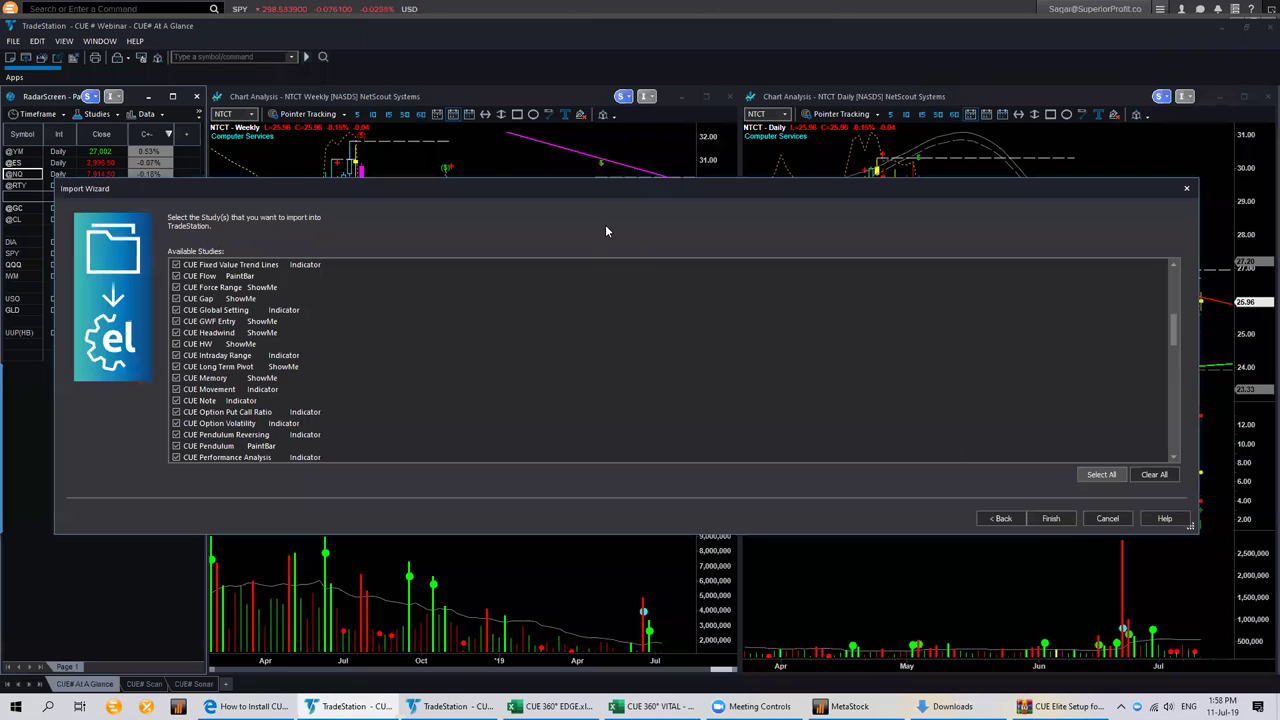
left_click(1064, 519)
left_click(1108, 518)
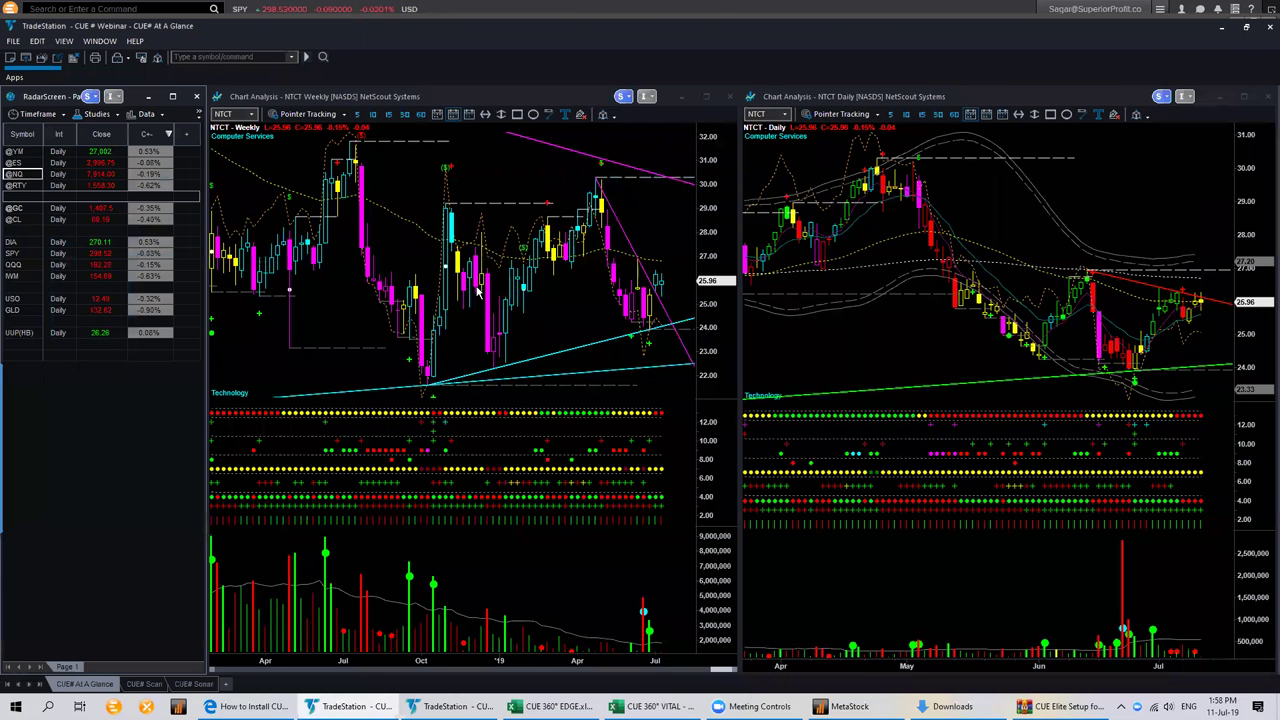
Select the CUE Elite Archive, then start Restore TradeStation Archive and browse for the archive file
key("alt+Tab")
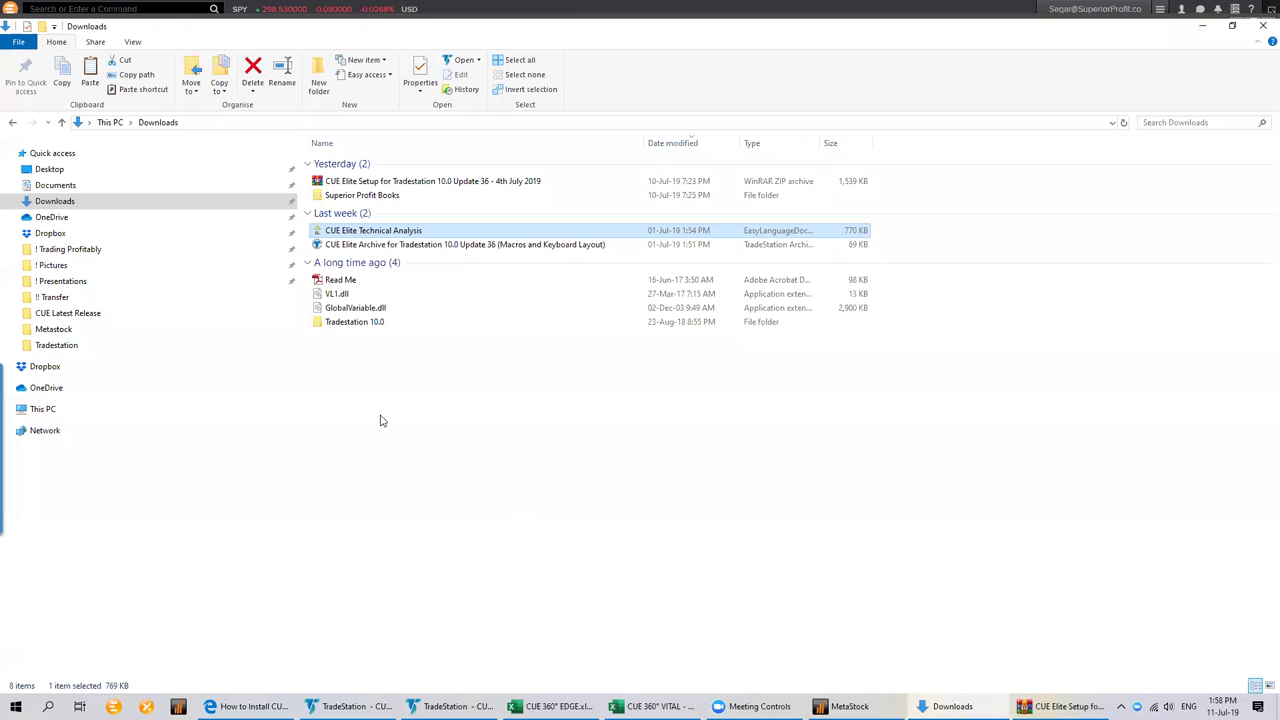
left_click(403, 248)
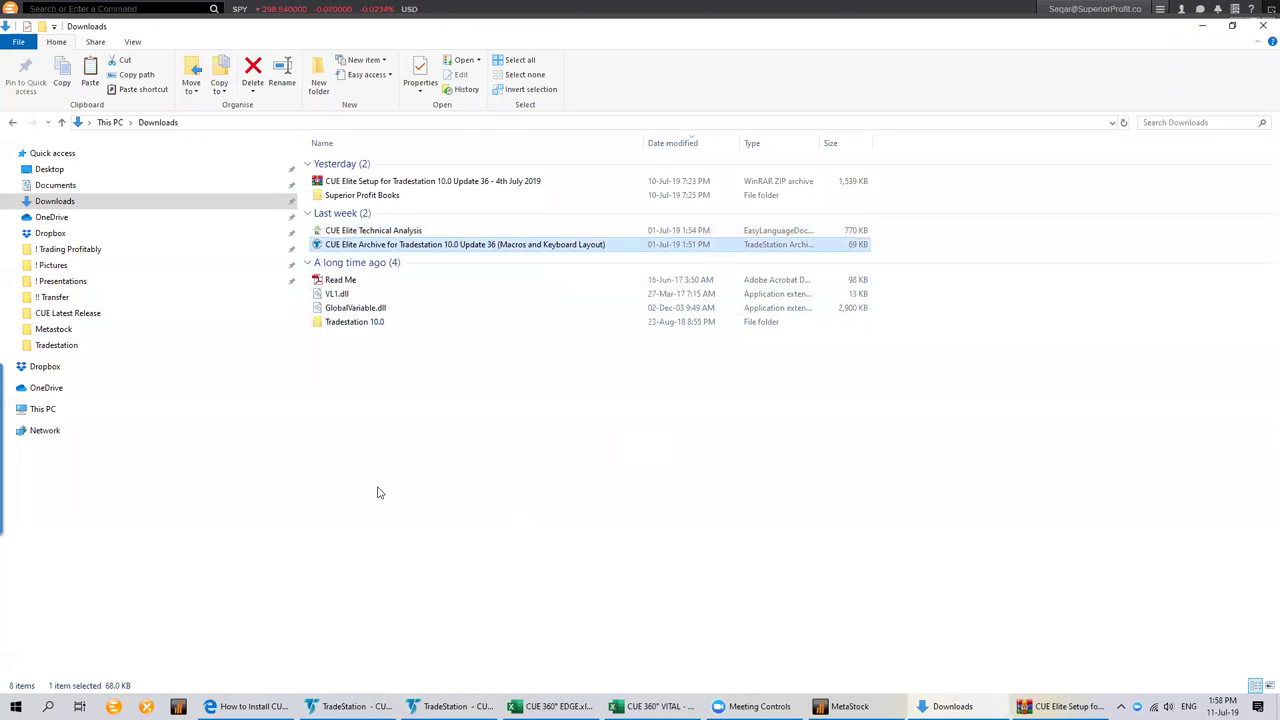
left_click(445, 706)
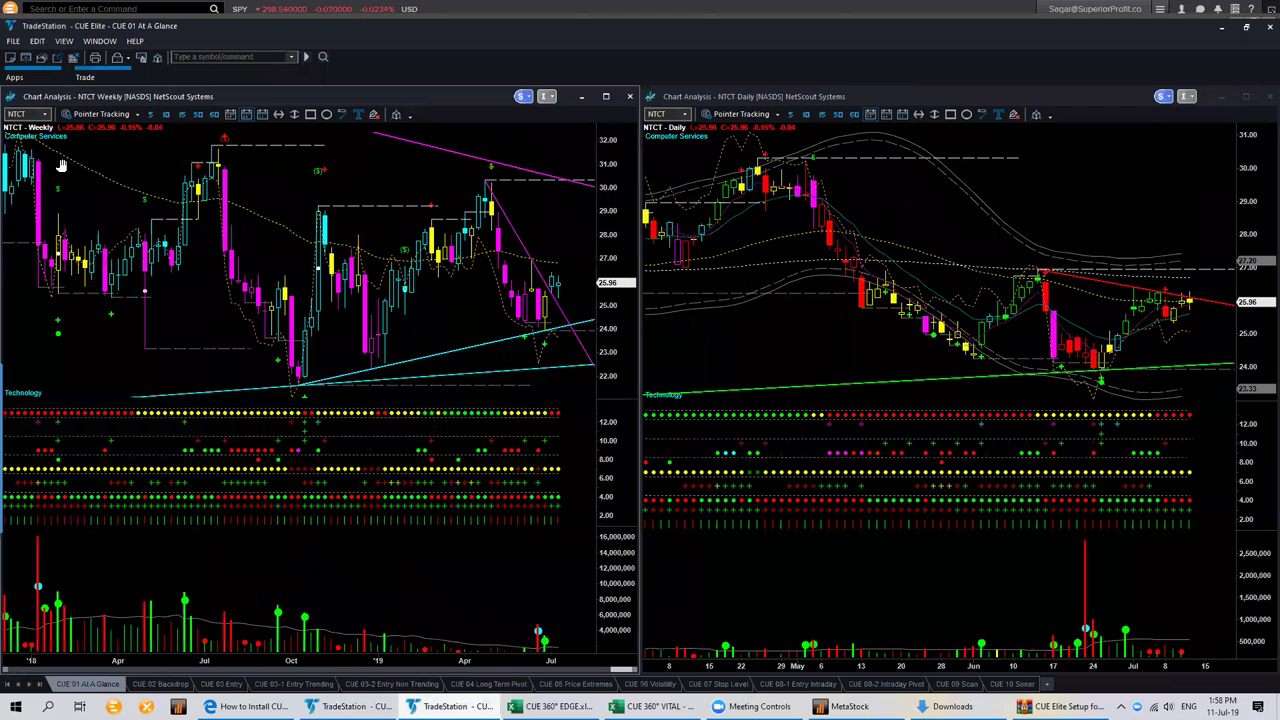
left_click(12, 41)
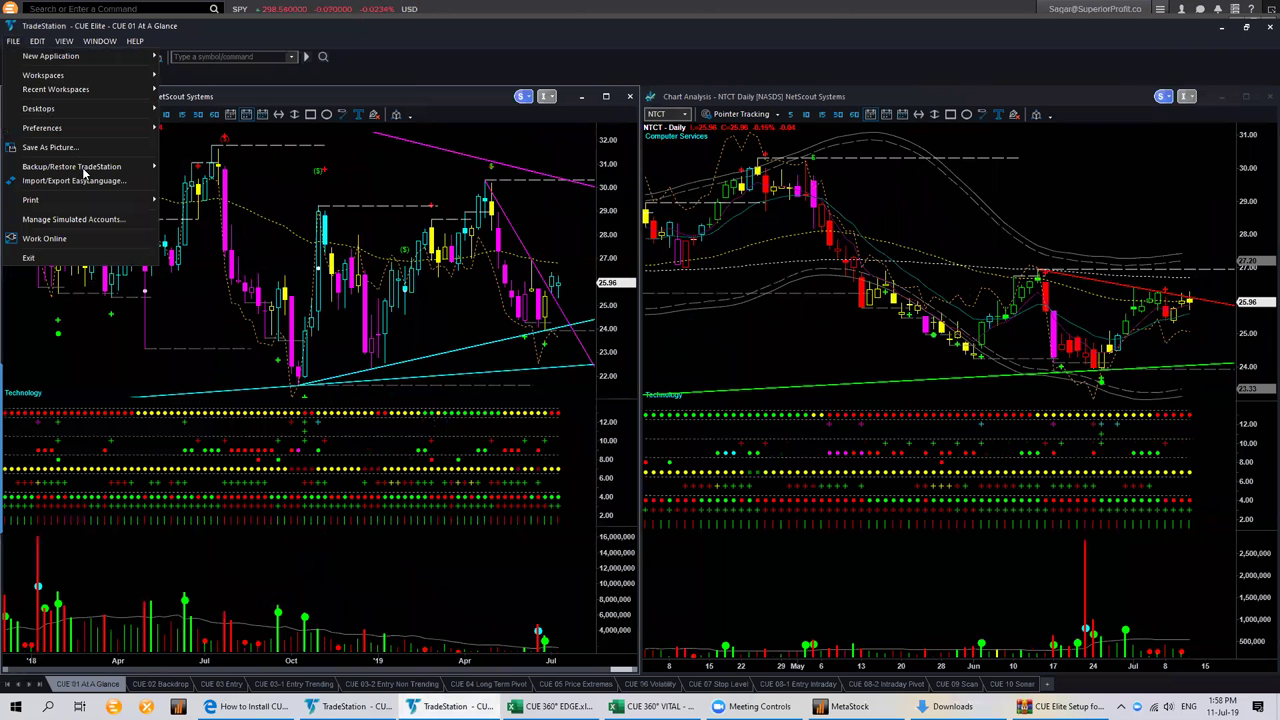
mouse_move(88, 170)
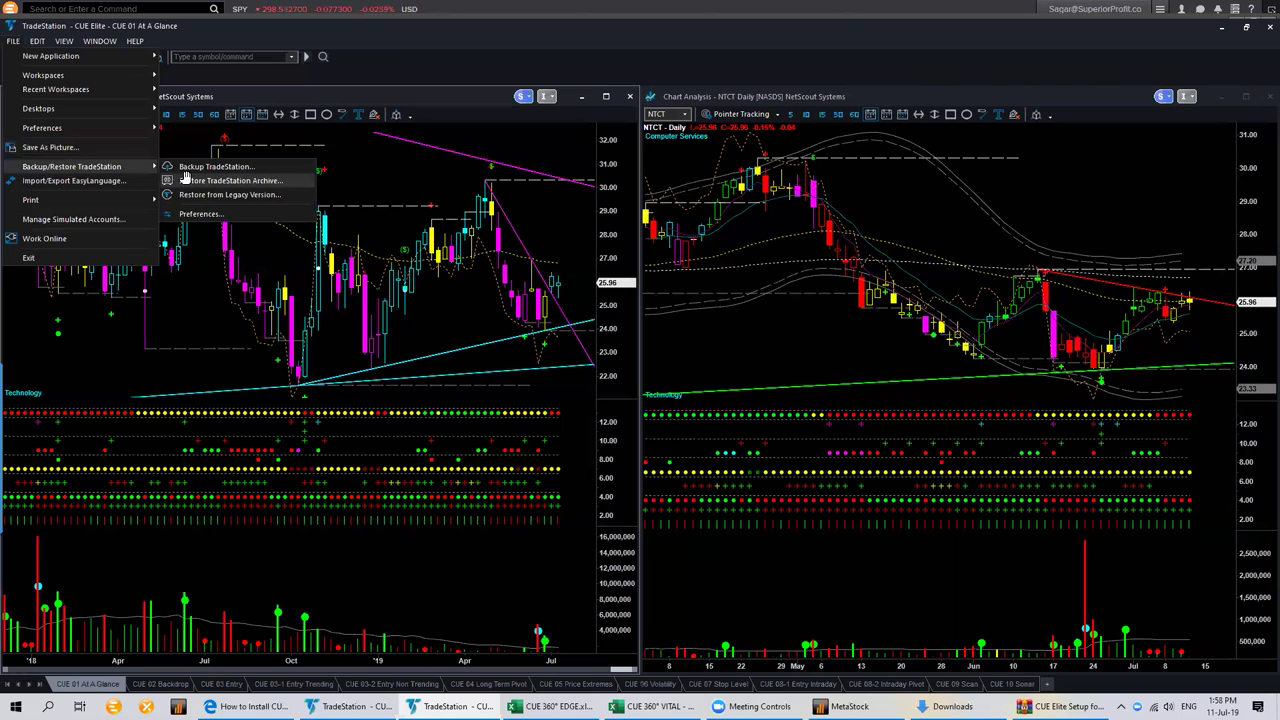
left_click(185, 180)
left_click(600, 198)
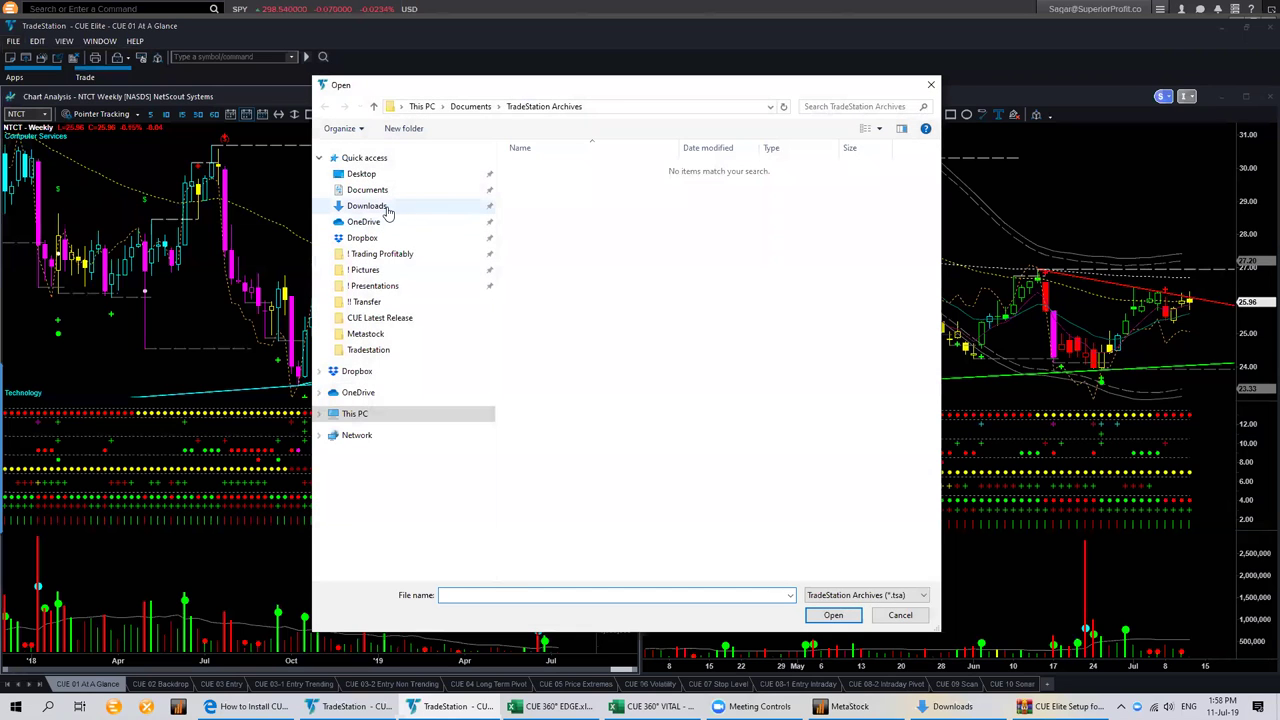